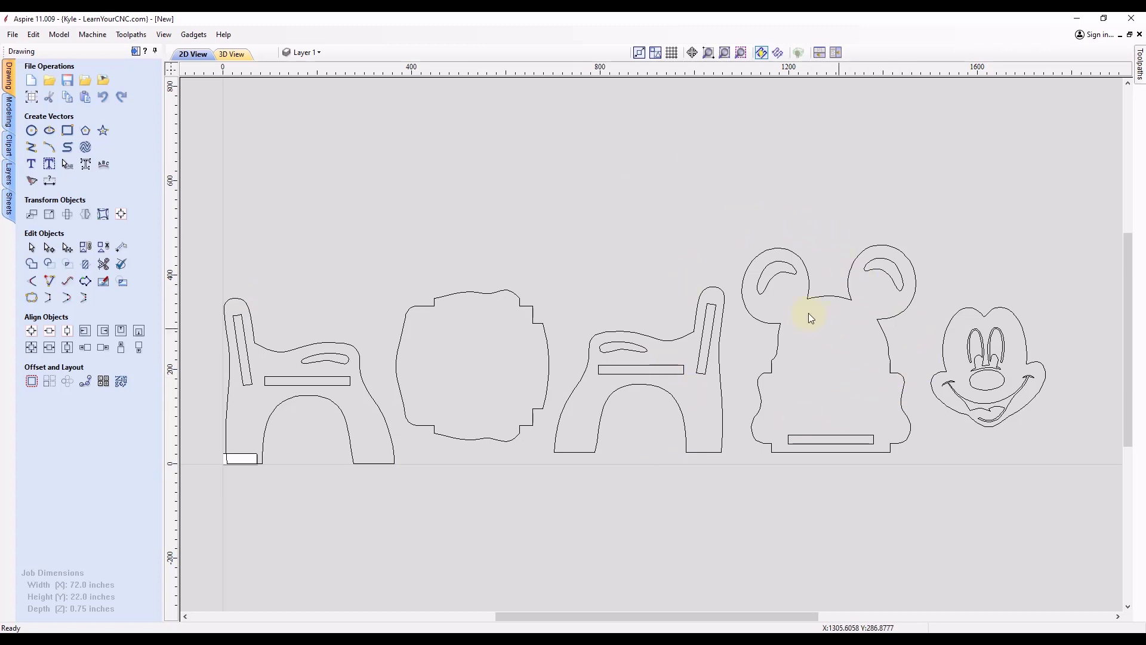
- Examine the mouse-eared back panel's size in comparison with the job sheet at the origin
left_click(784, 250)
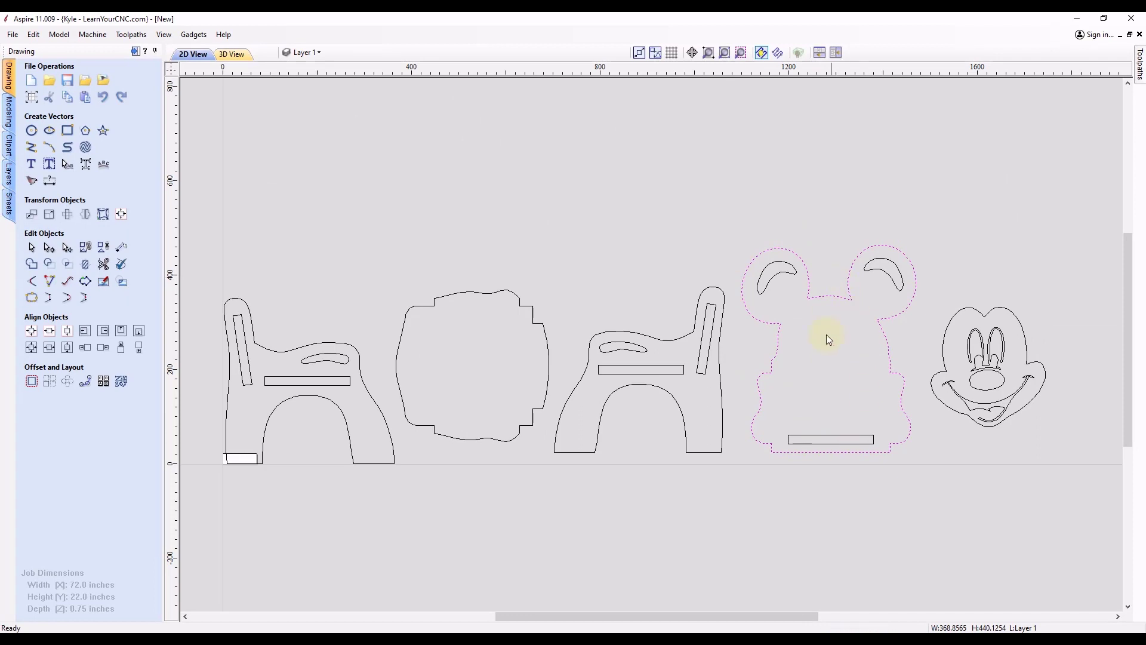
scroll(215, 468, "up", 1)
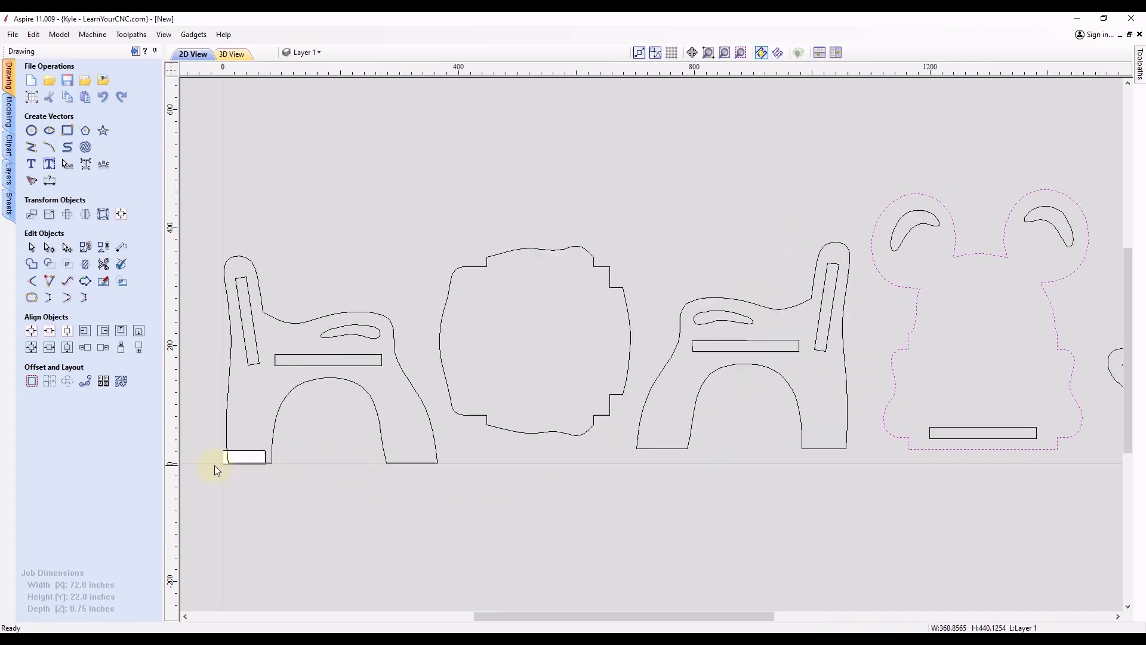
scroll(217, 470, "up", 10)
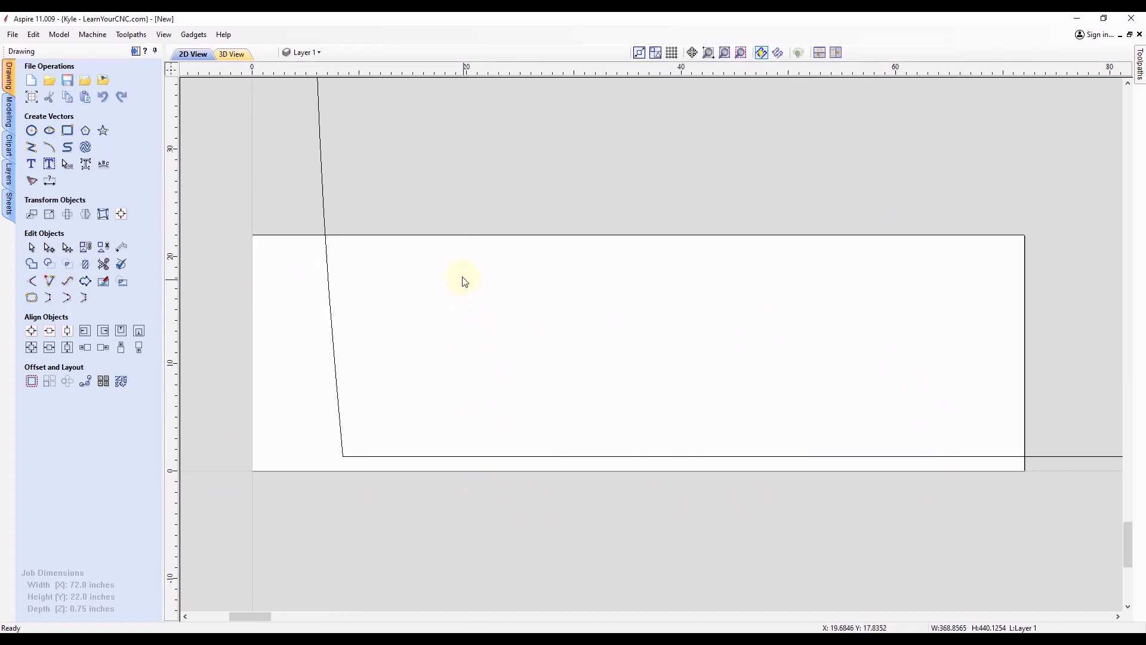
scroll(464, 281, "down", 10)
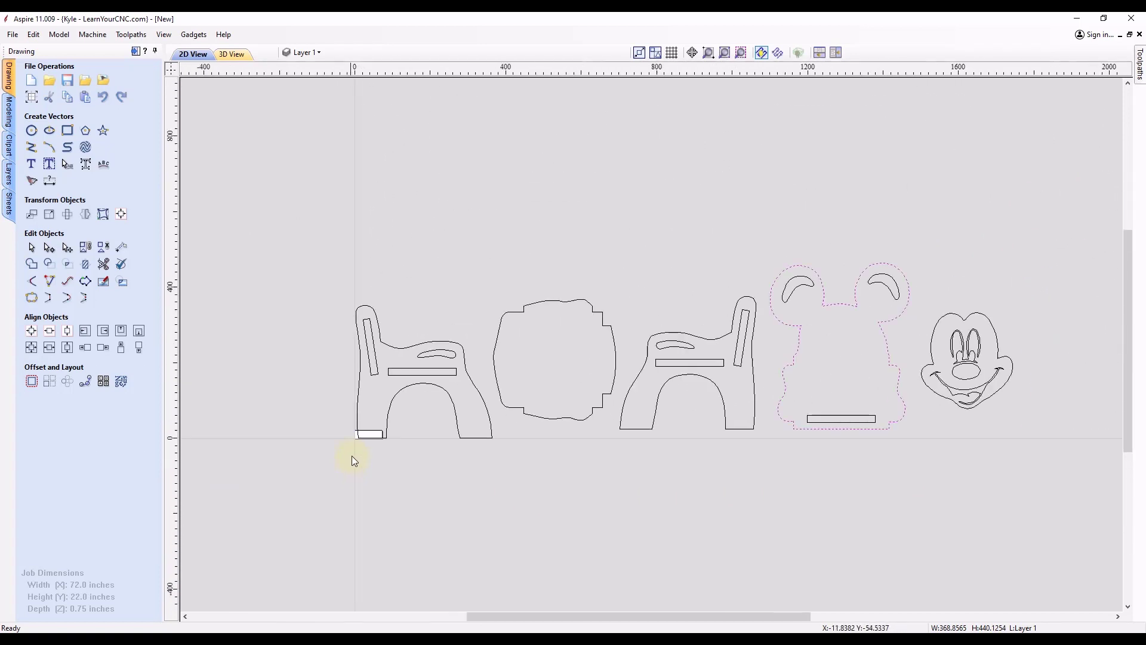
- Select all the chair vectors, start Set Size, and open the selection's height for editing
scroll(358, 451, "down", 1)
left_click_drag(957, 232, 459, 390)
left_click_drag(306, 444, 305, 447)
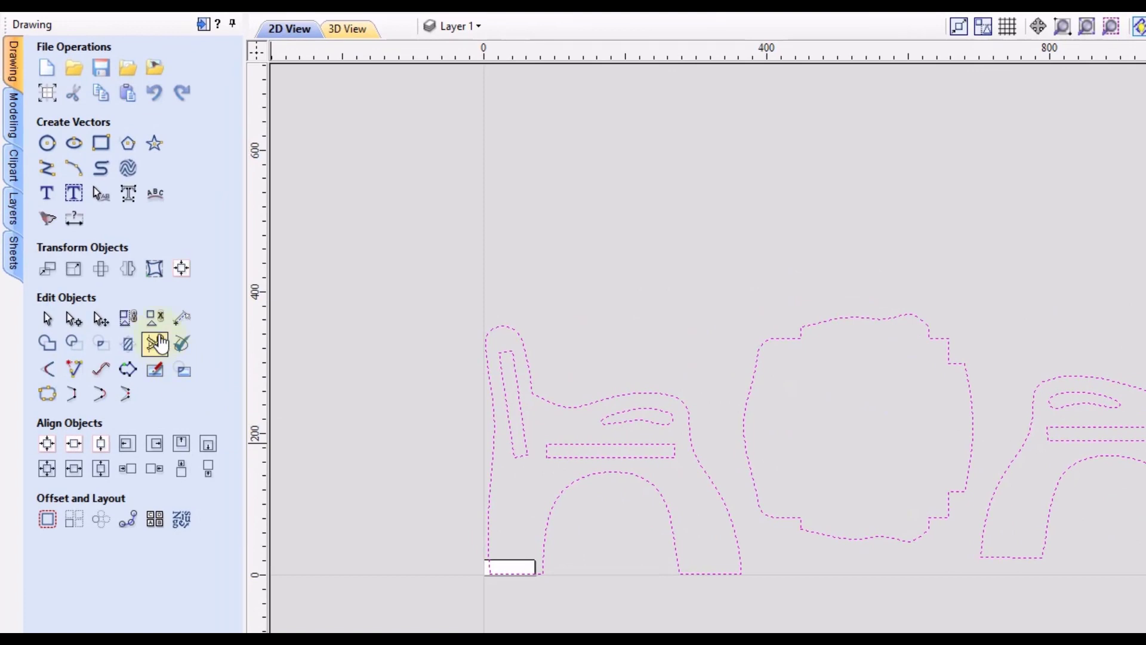
left_click(79, 272)
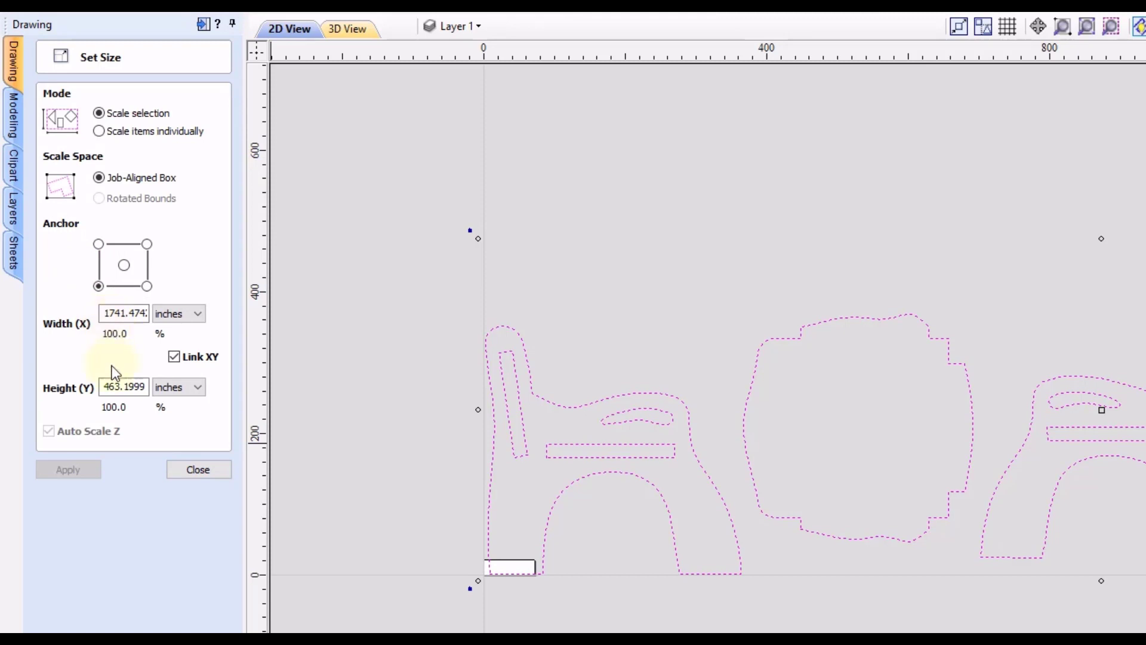
left_click(114, 401)
left_click(120, 392)
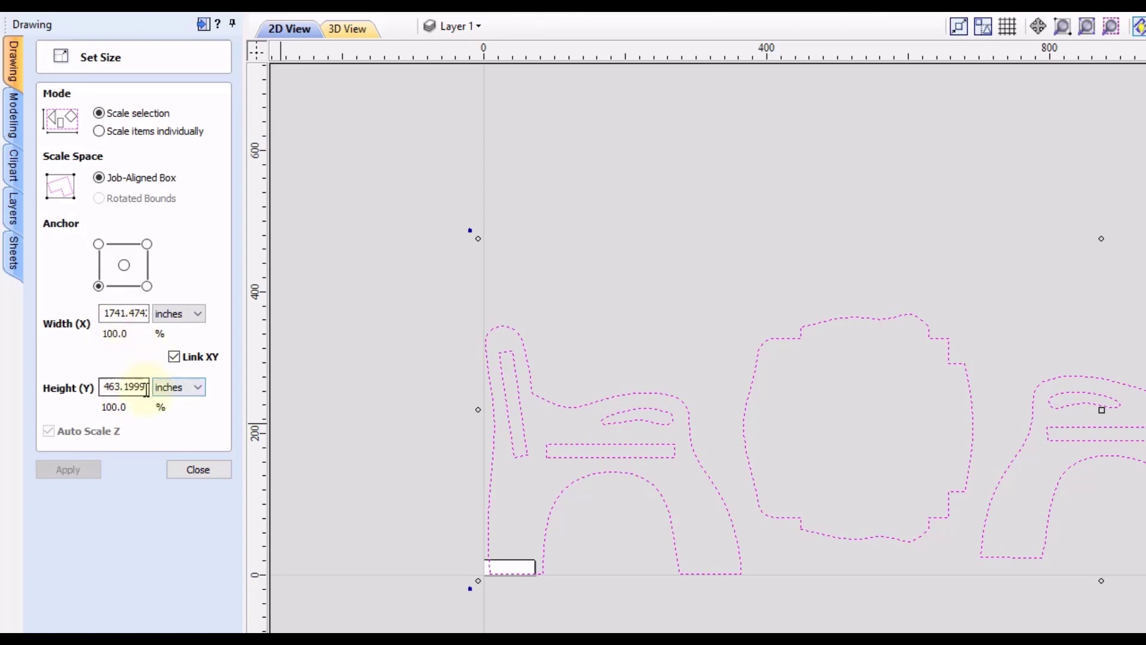
left_click_drag(146, 386, 99, 394)
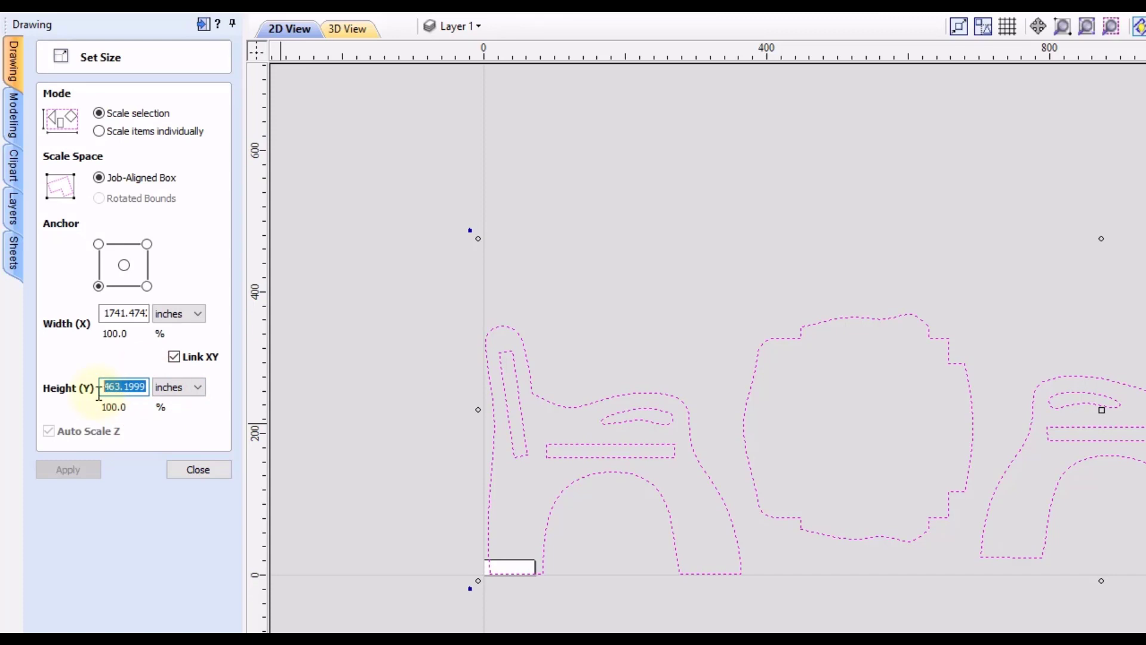
- Scale the whole selection proportionally from millimetres to inches by appending "*I" to its height, producing 18.23618 inches, and apply it
left_click(147, 387)
type("*")
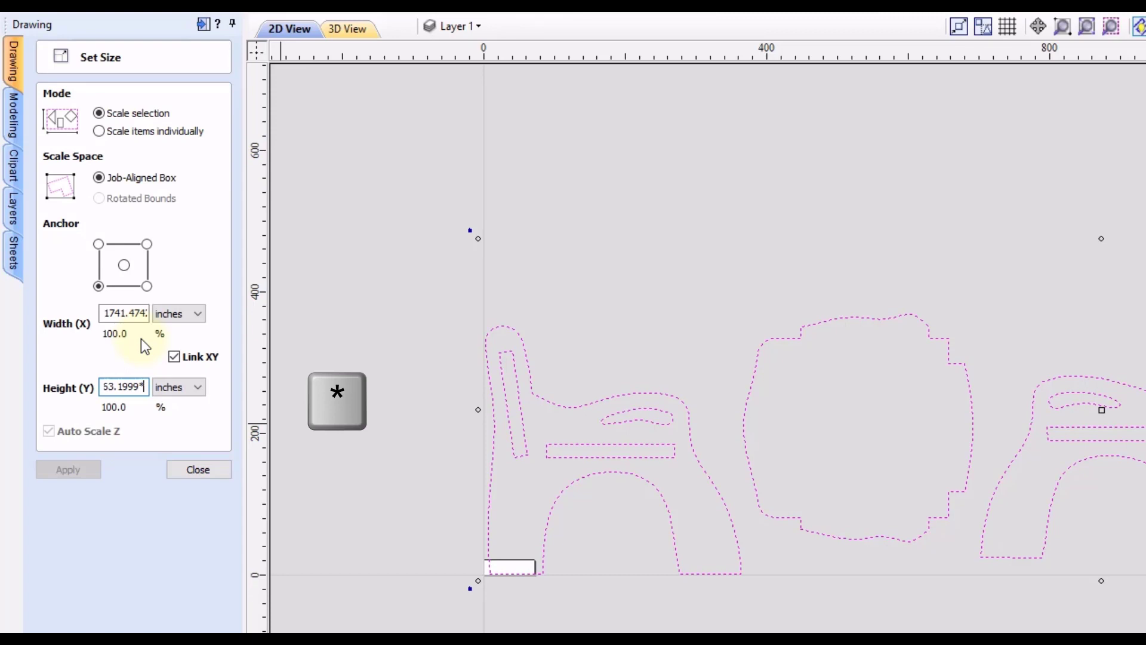
type("1")
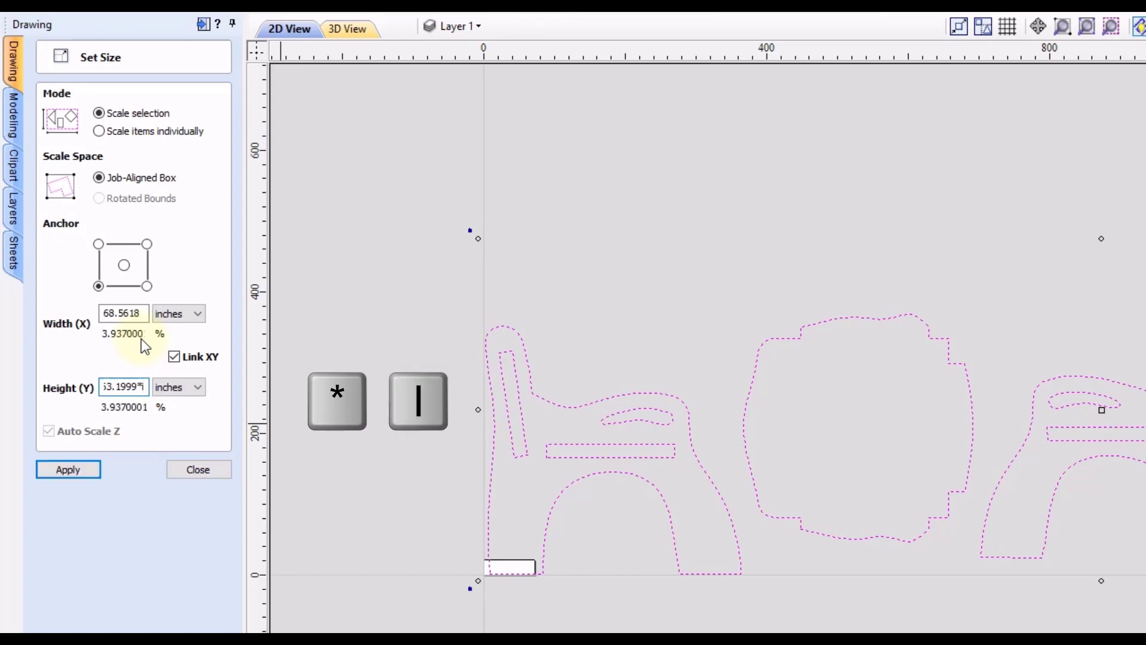
type("M")
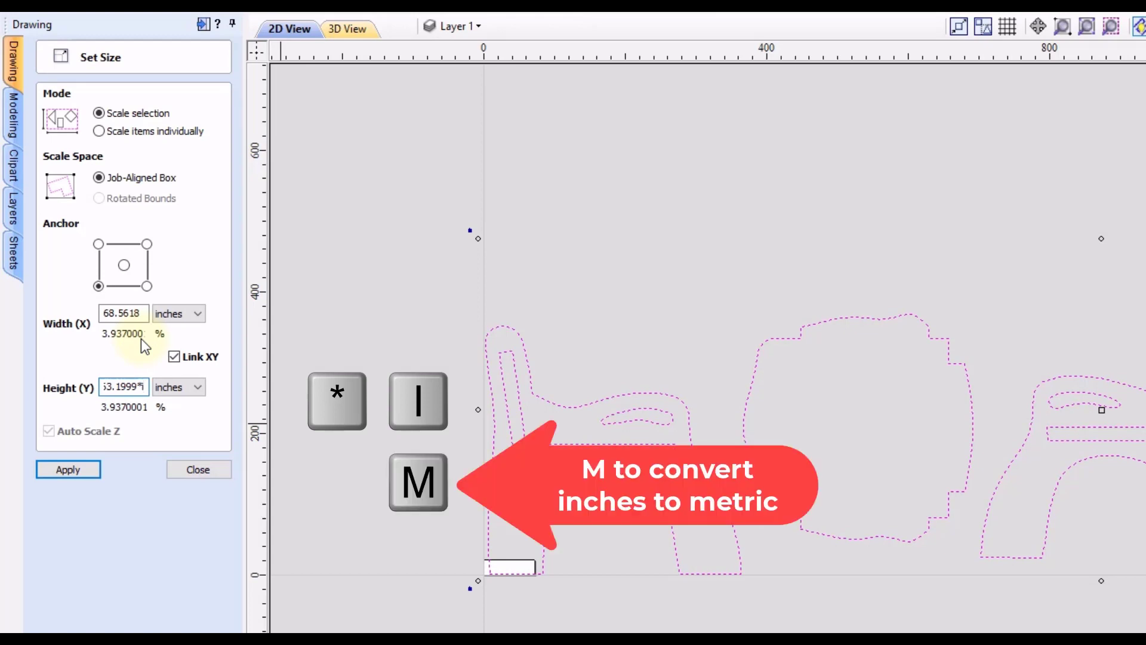
key("equal")
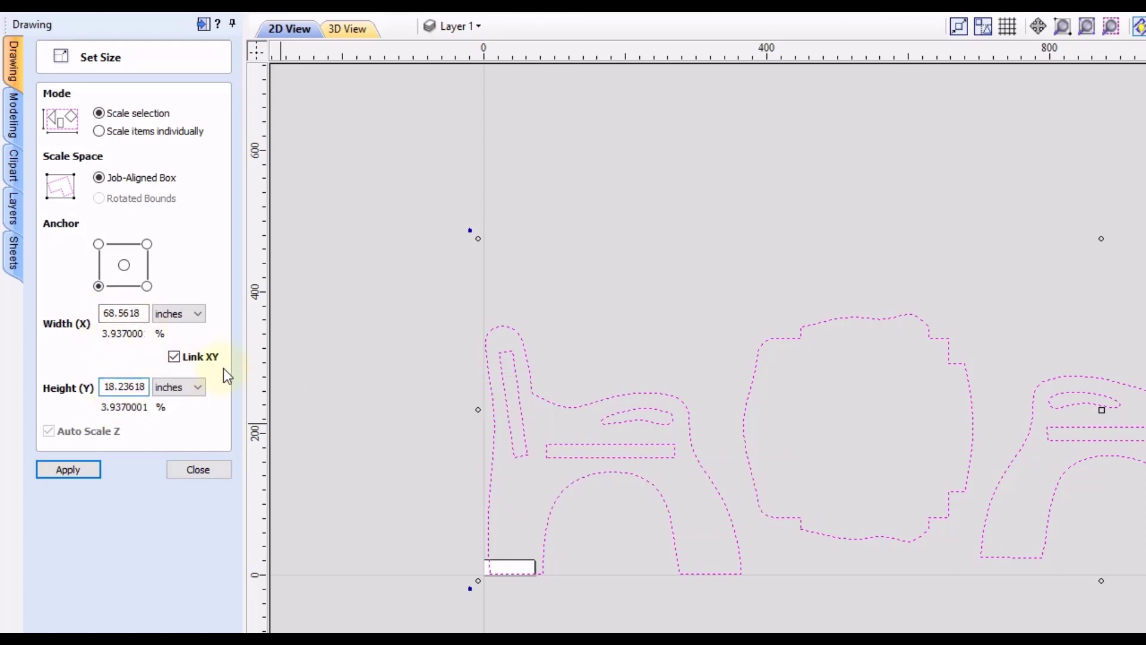
left_click(95, 471)
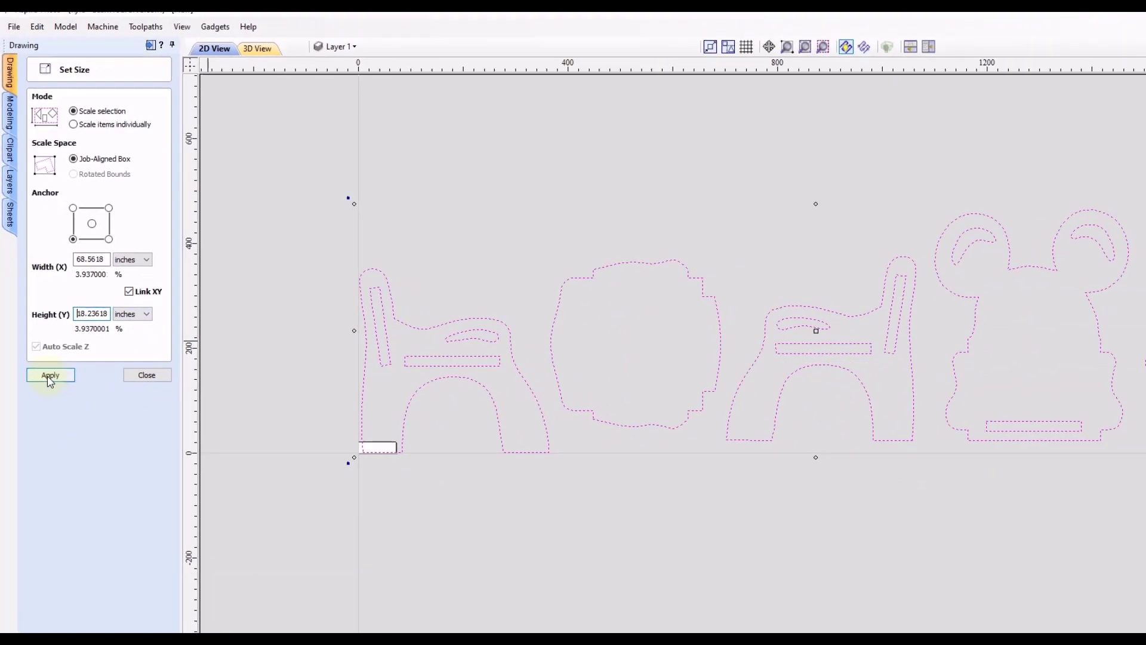
left_click(43, 351)
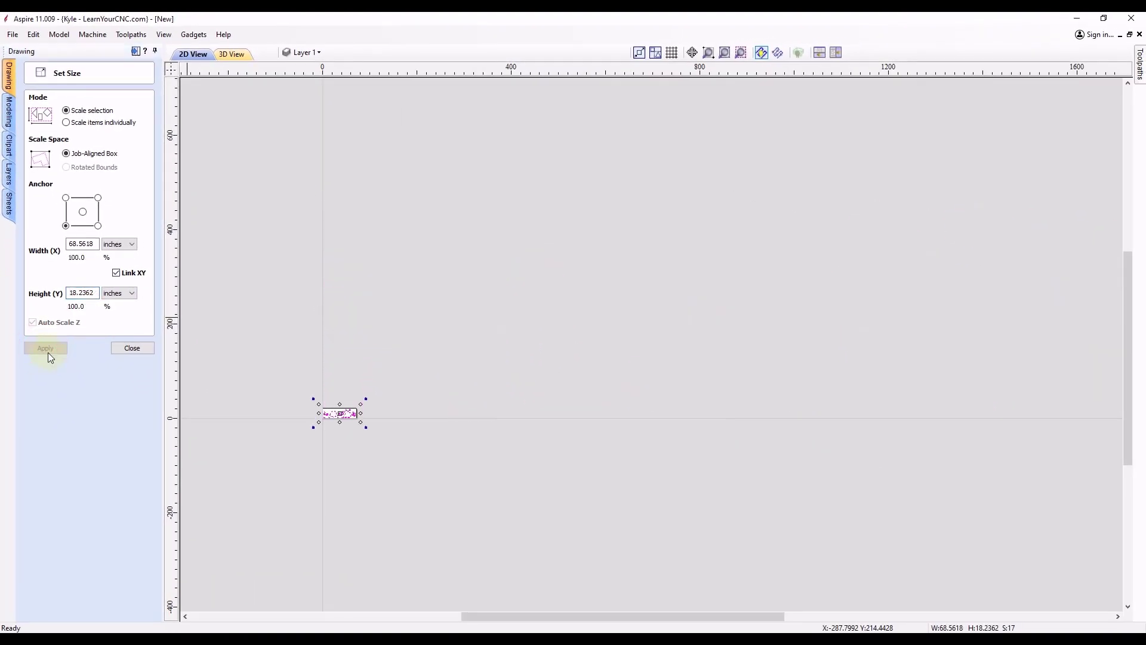
- Check the rescaled parts on the sheet and examine the width and height of the mouse-eared back panel and its slot
scroll(320, 415, "up", 6)
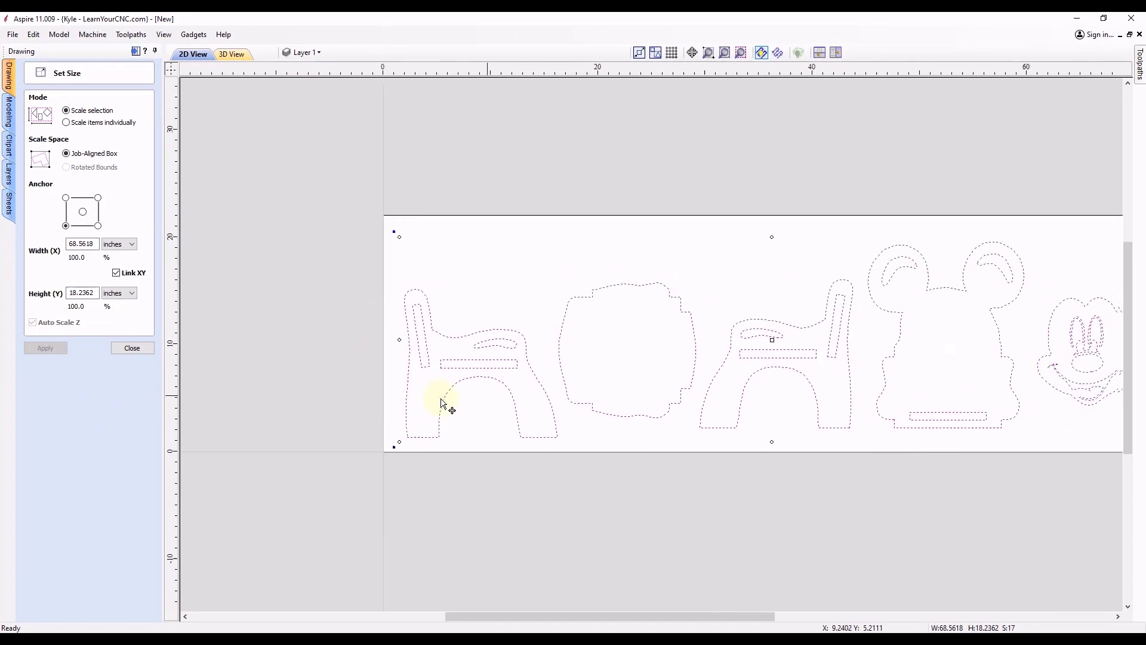
middle_click_drag(442, 404, 351, 428)
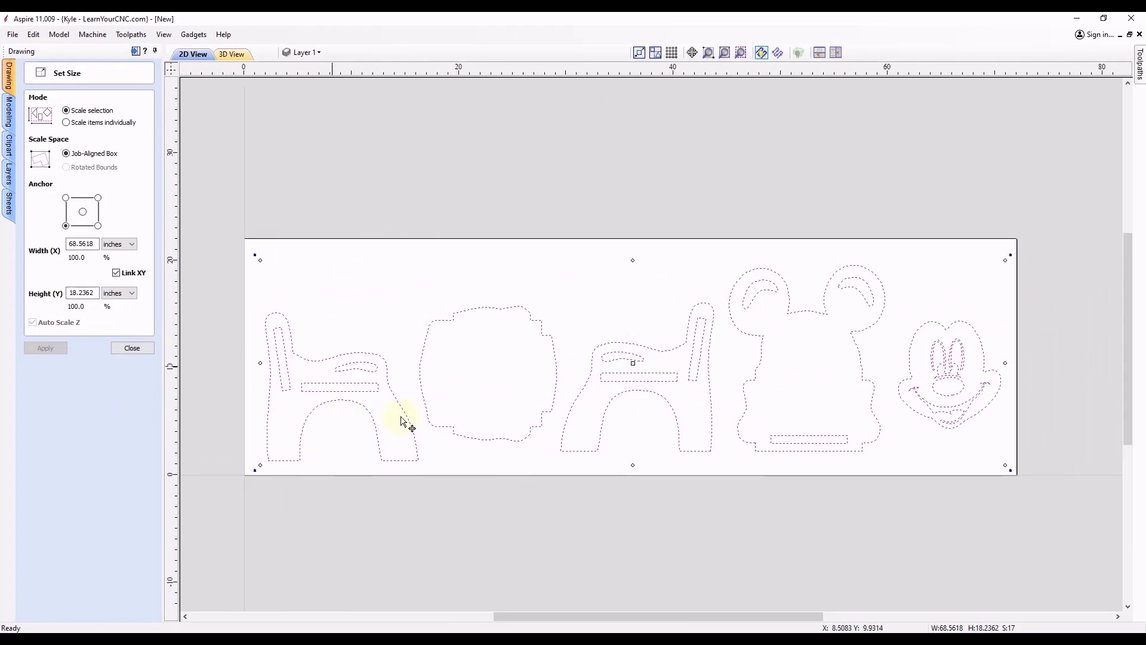
left_click(803, 356)
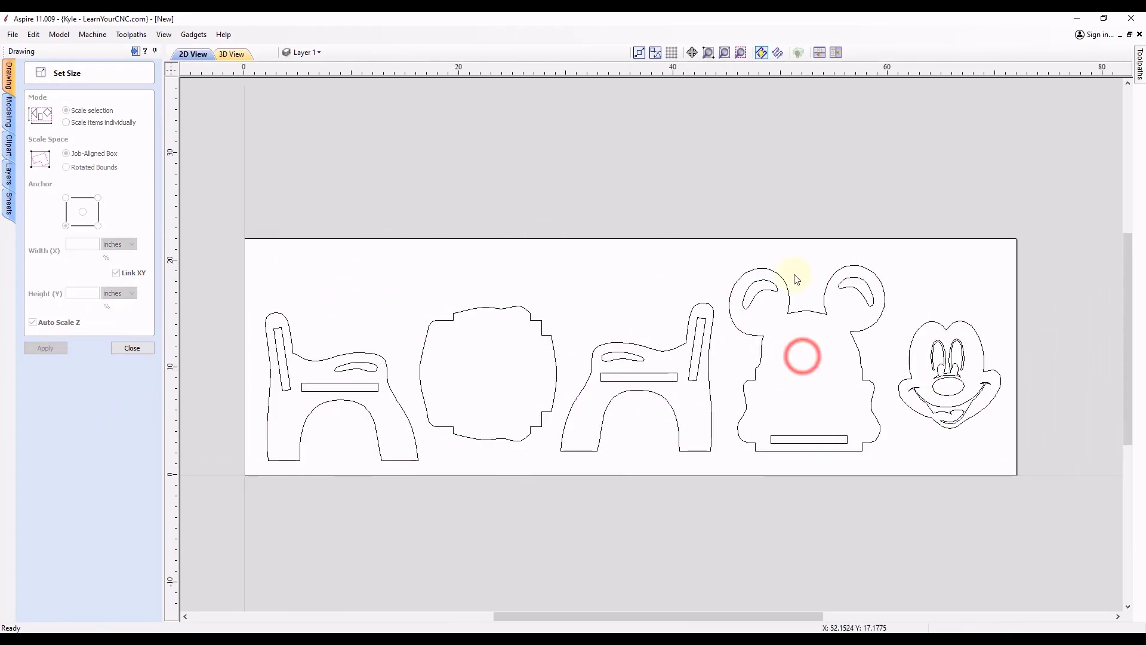
left_click(760, 269)
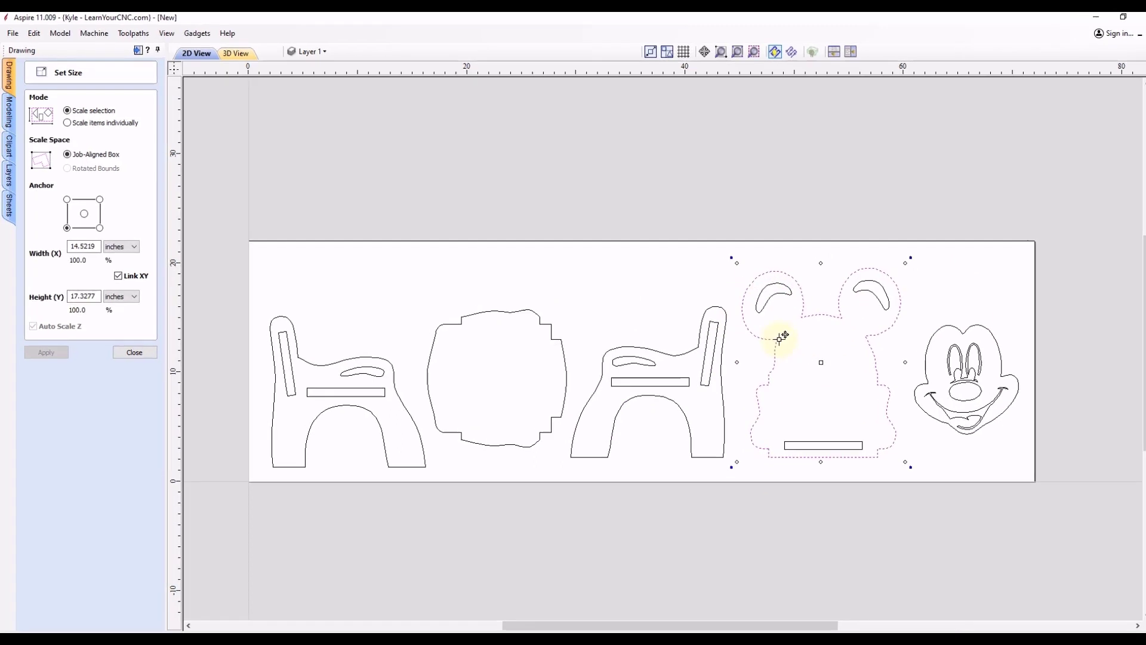
double_click(95, 296)
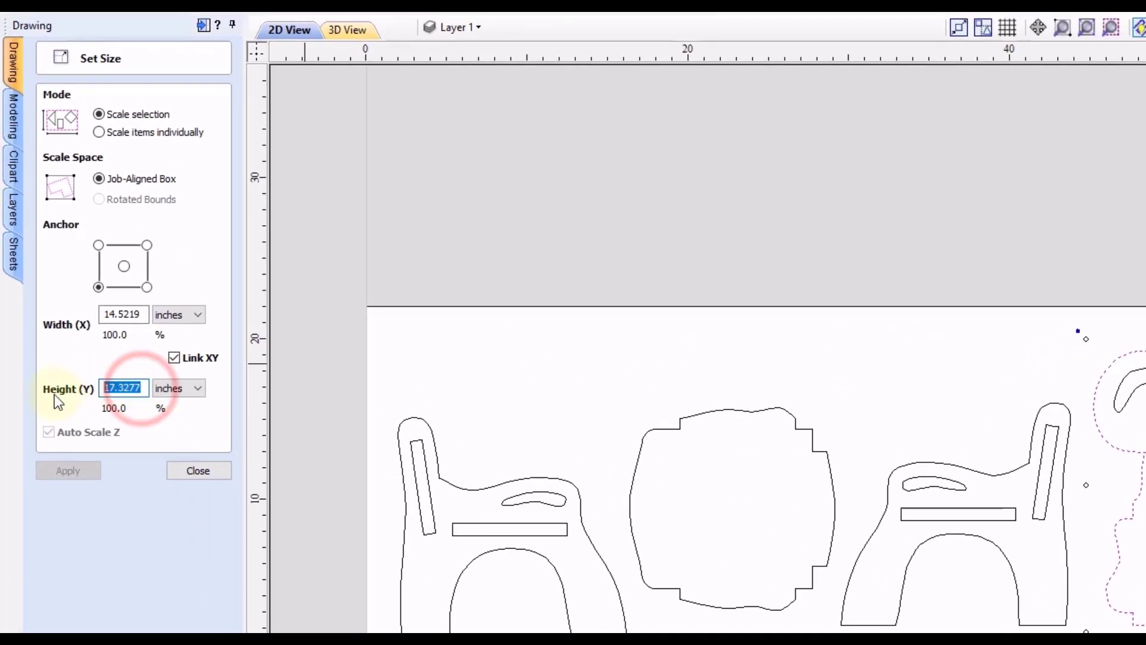
double_click(133, 313)
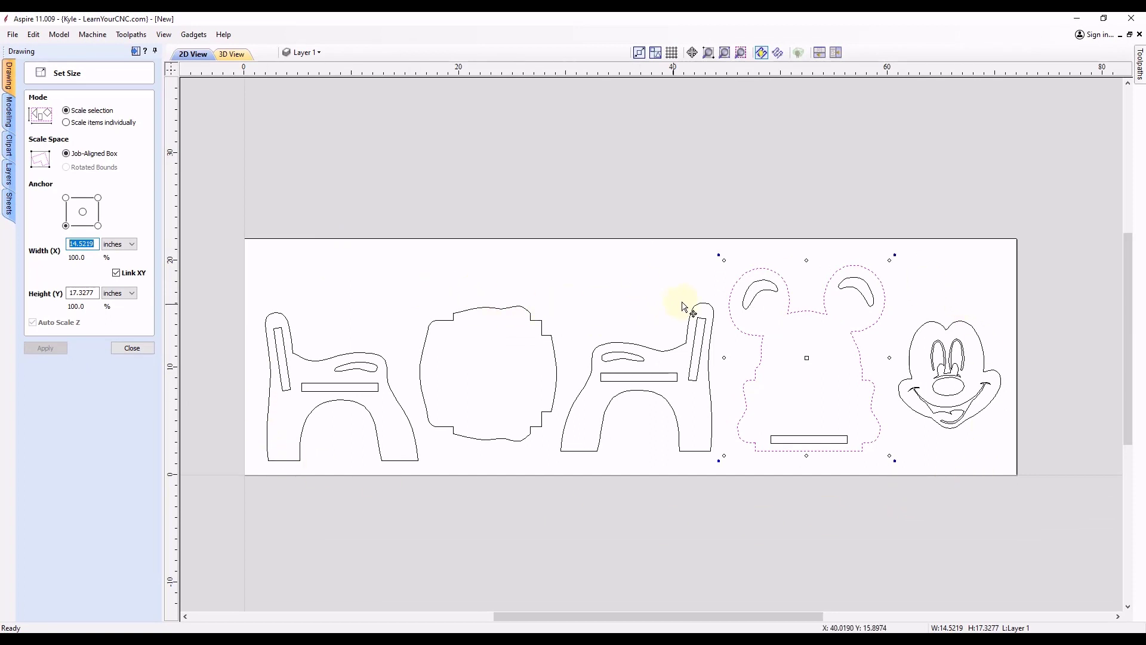
left_click(819, 404)
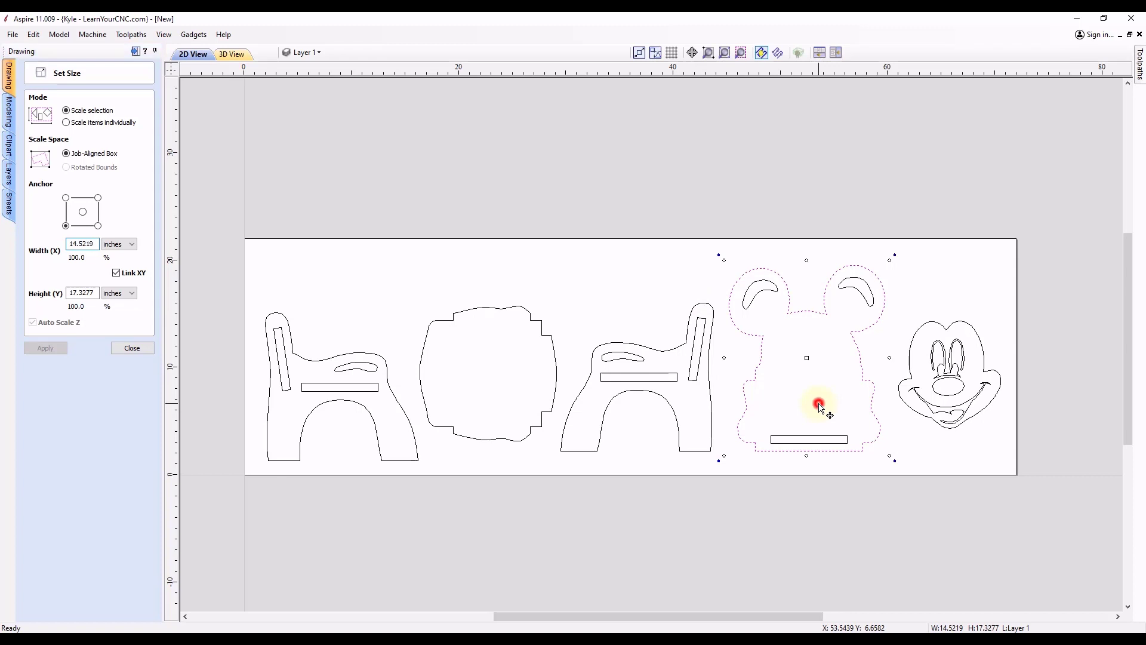
left_click(793, 440)
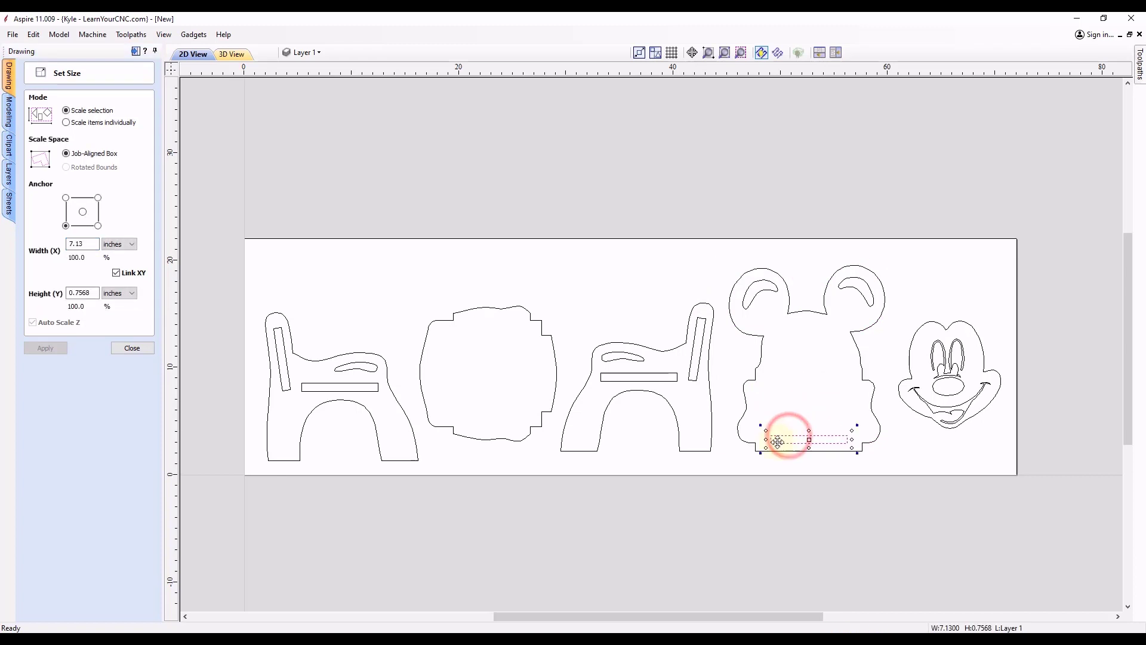
left_click(766, 401)
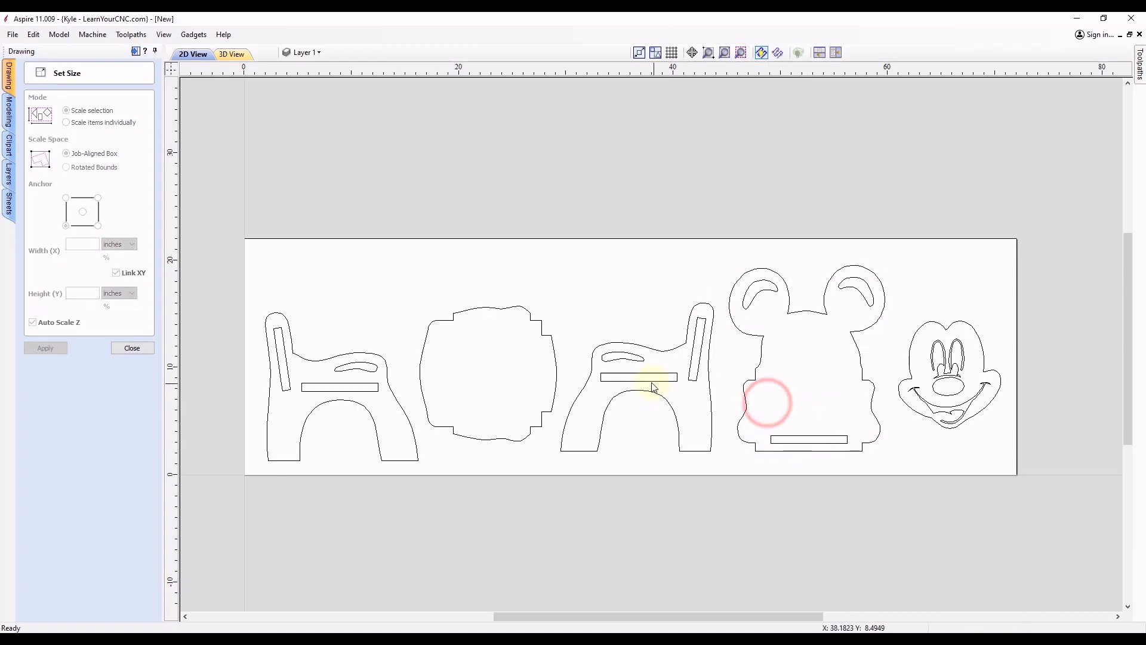
- Select the three horizontal slots together: the one in the mouse-eared back panel and the one in each side panel
left_click(800, 439)
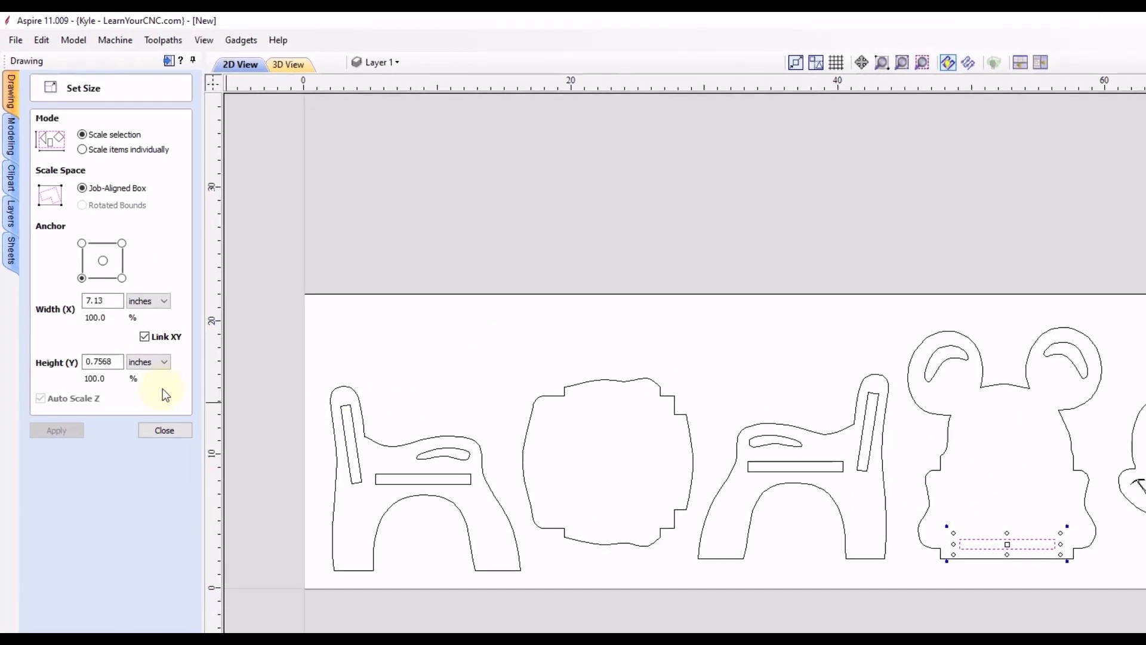
double_click(96, 365)
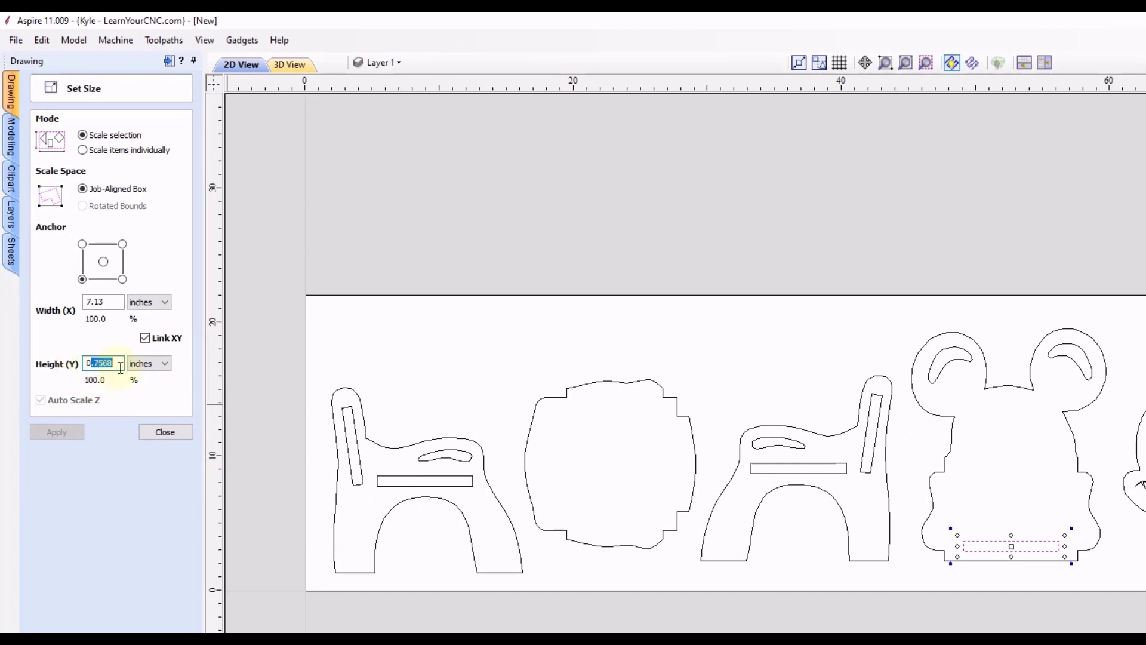
left_click(120, 363)
double_click(96, 364)
left_click(831, 469, "shift")
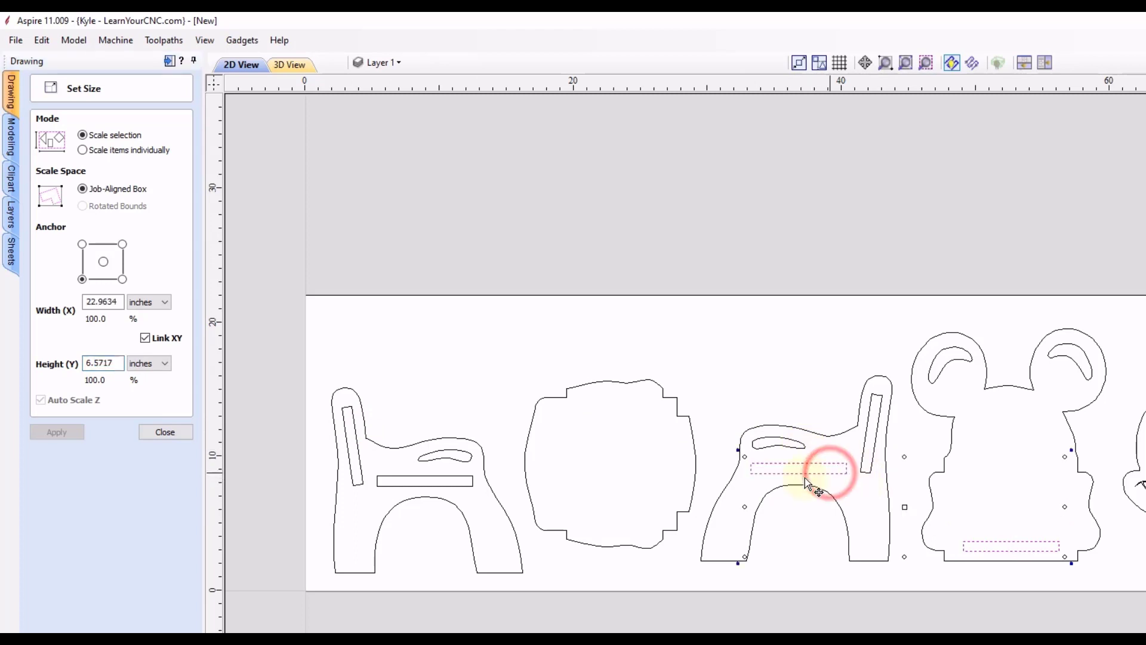
left_click(459, 483, "shift")
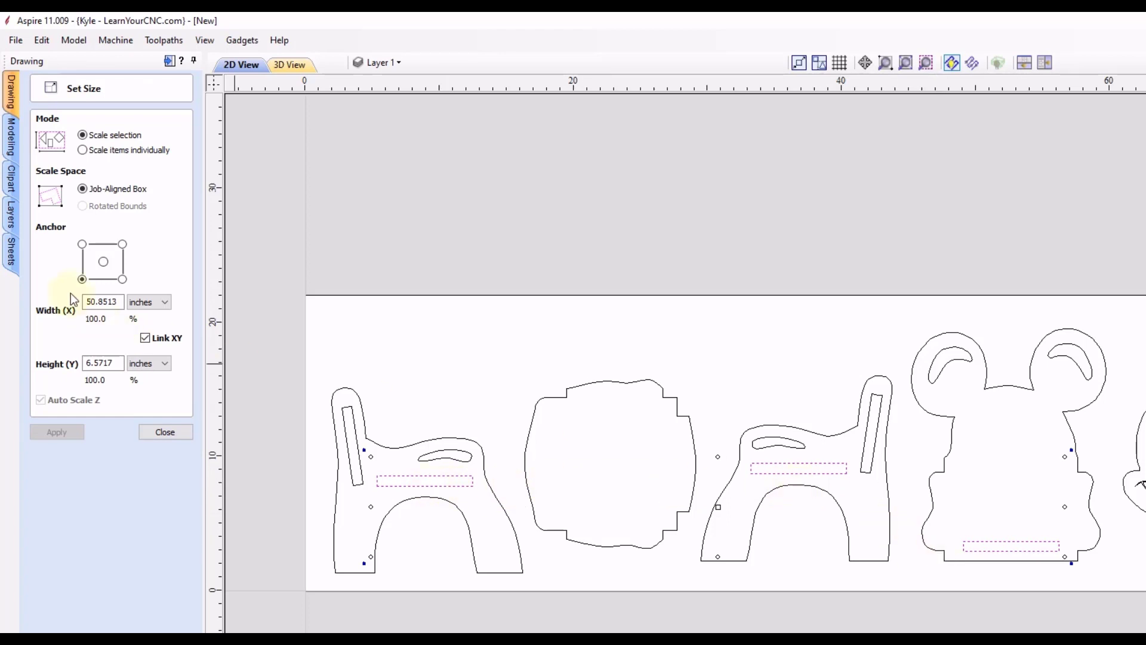
- Scale the selected slots individually about their centres with X and Y unlinked, setting their height to 0.5 inches
left_click(89, 152)
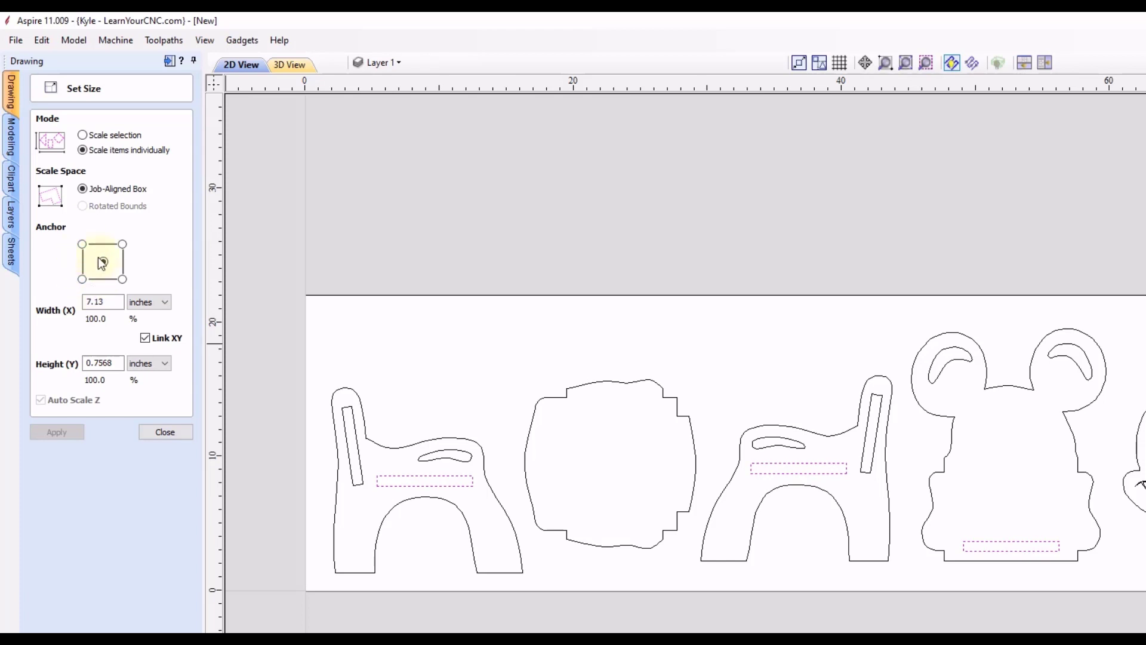
double_click(98, 303)
left_click(145, 340)
left_click_drag(117, 364, 99, 369)
type("5")
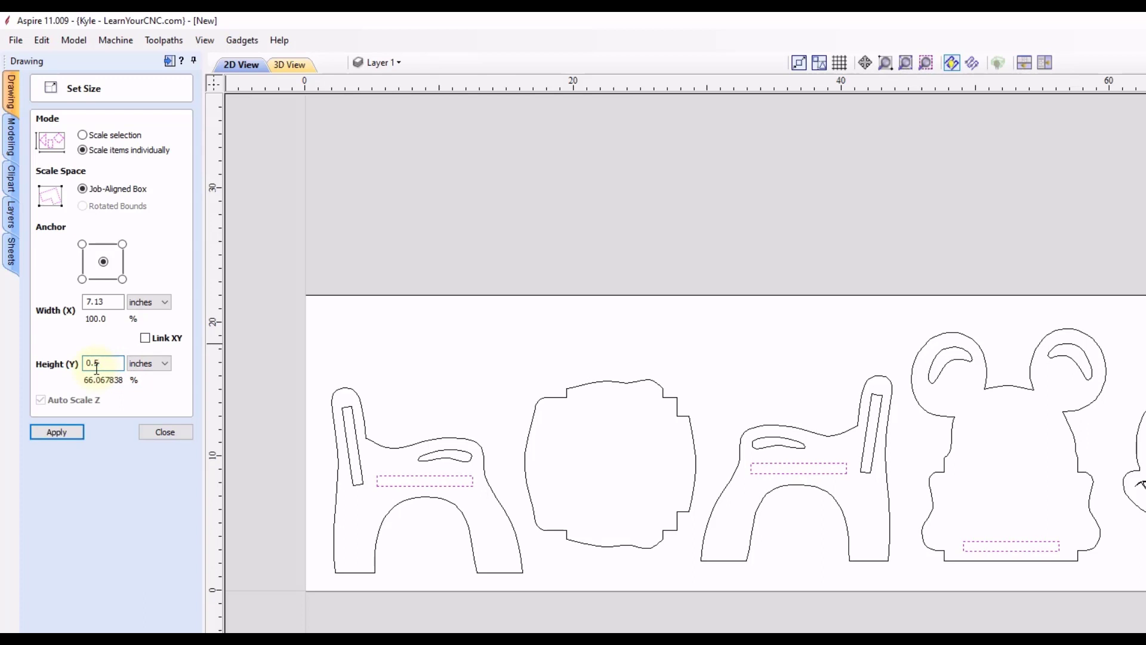
left_click(70, 433)
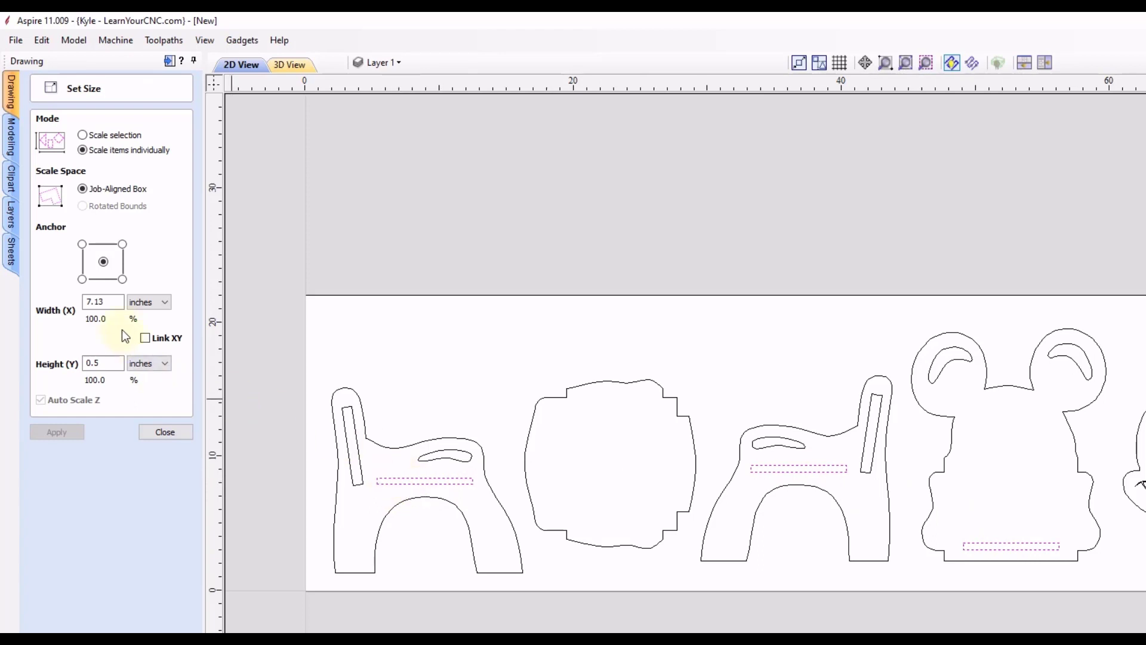
double_click(108, 301)
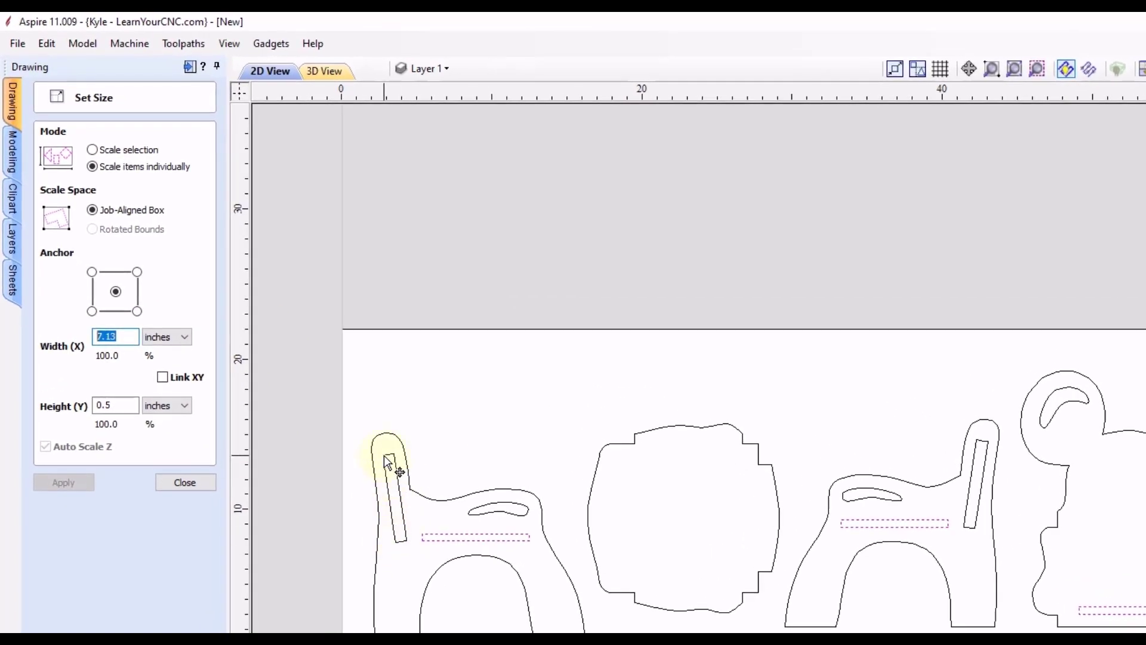
- Select the two slanted slots in the side panels together and set their scale space to Rotated Bounds
left_click(394, 472)
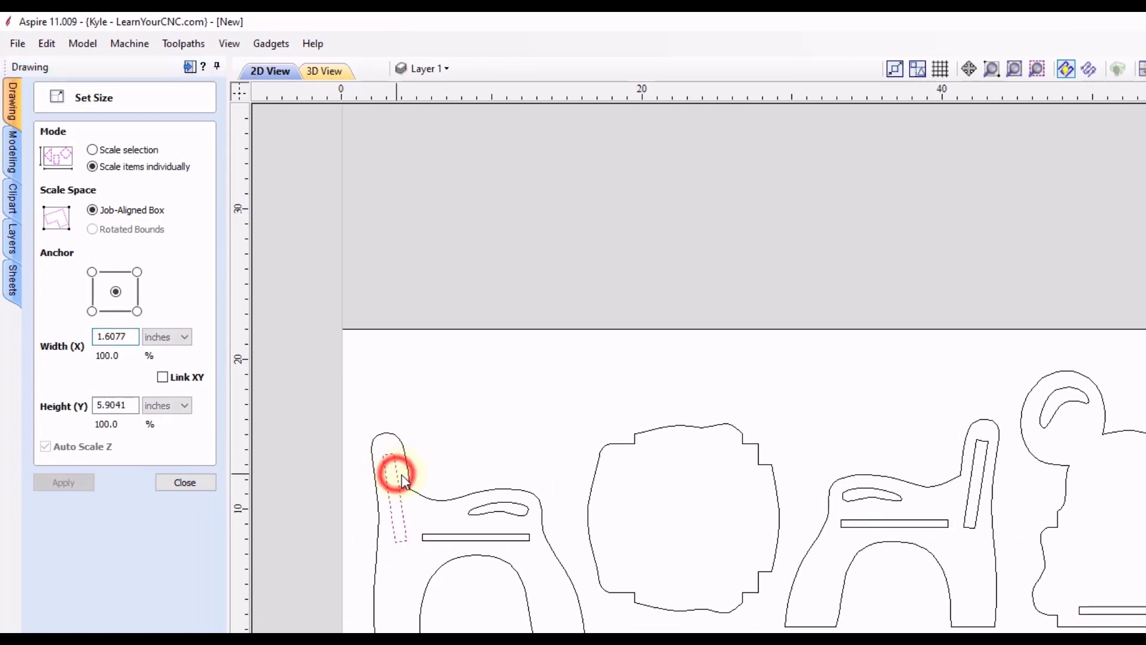
left_click(968, 486, "shift")
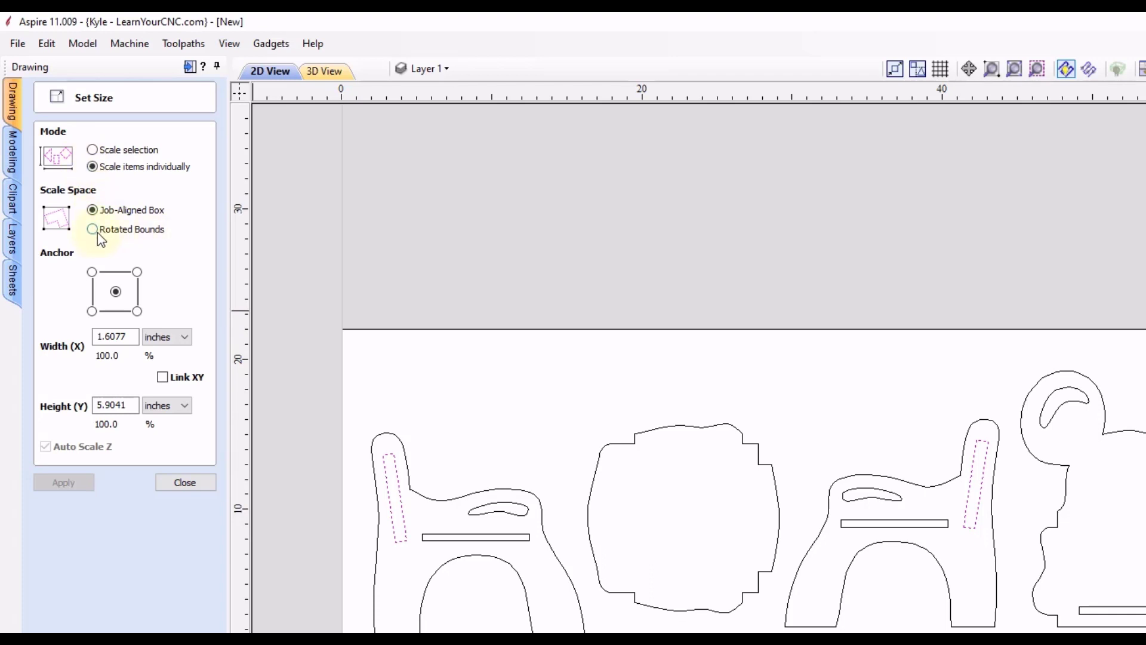
left_click(134, 337)
left_click_drag(134, 337, 98, 337)
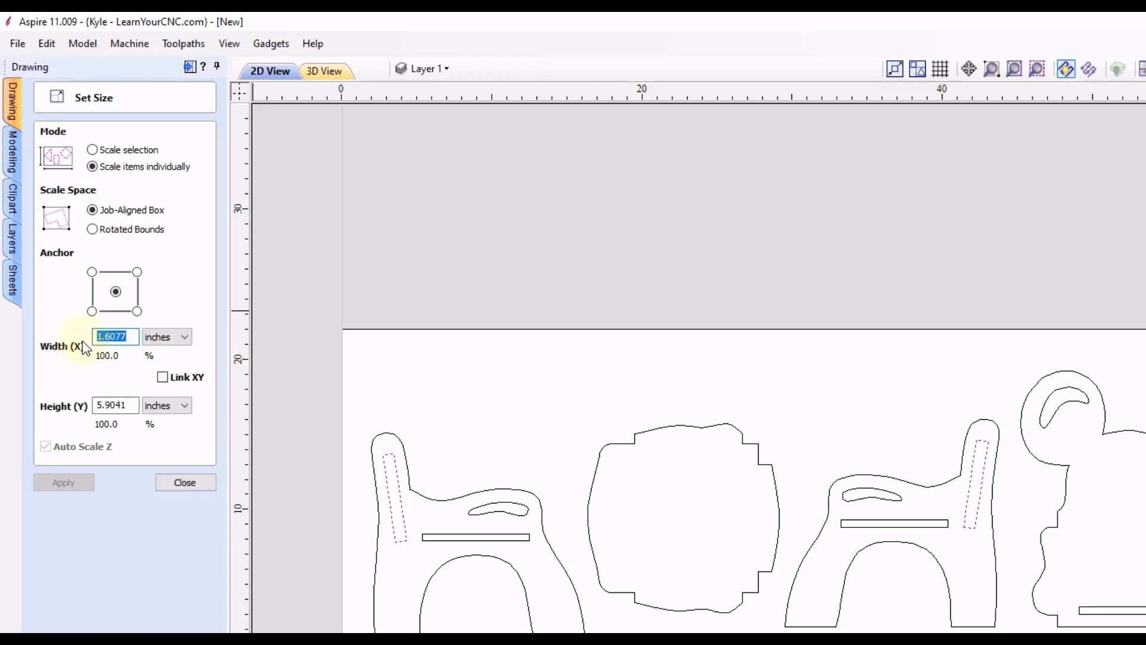
scroll(376, 538, "up", 3)
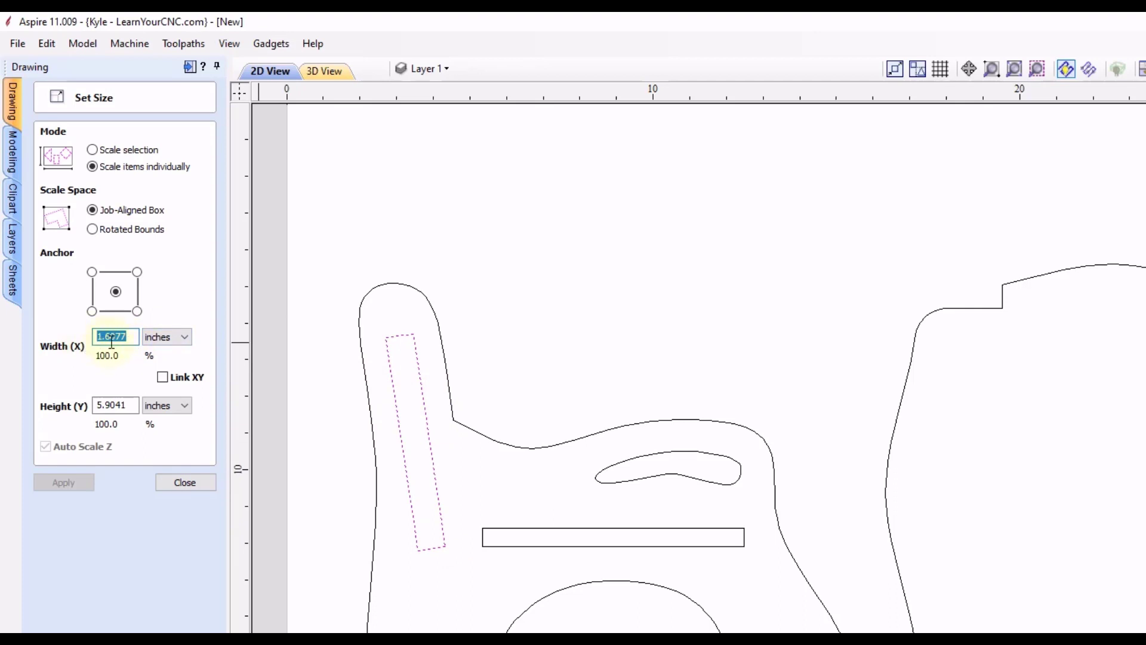
left_click(93, 231)
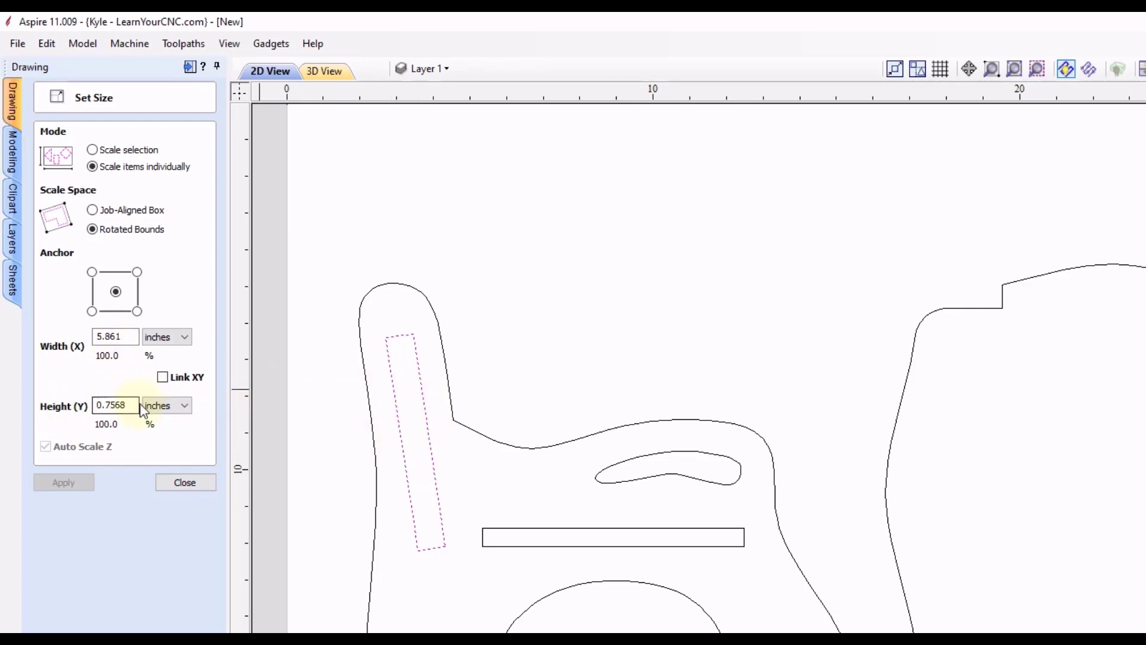
- Set the height of both slanted slots to 0.5 inches with X and Y unlinked and apply it
left_click_drag(135, 406, 105, 411)
scroll(360, 529, "down", 1)
scroll(357, 522, "down", 1)
scroll(1122, 472, "down", 1)
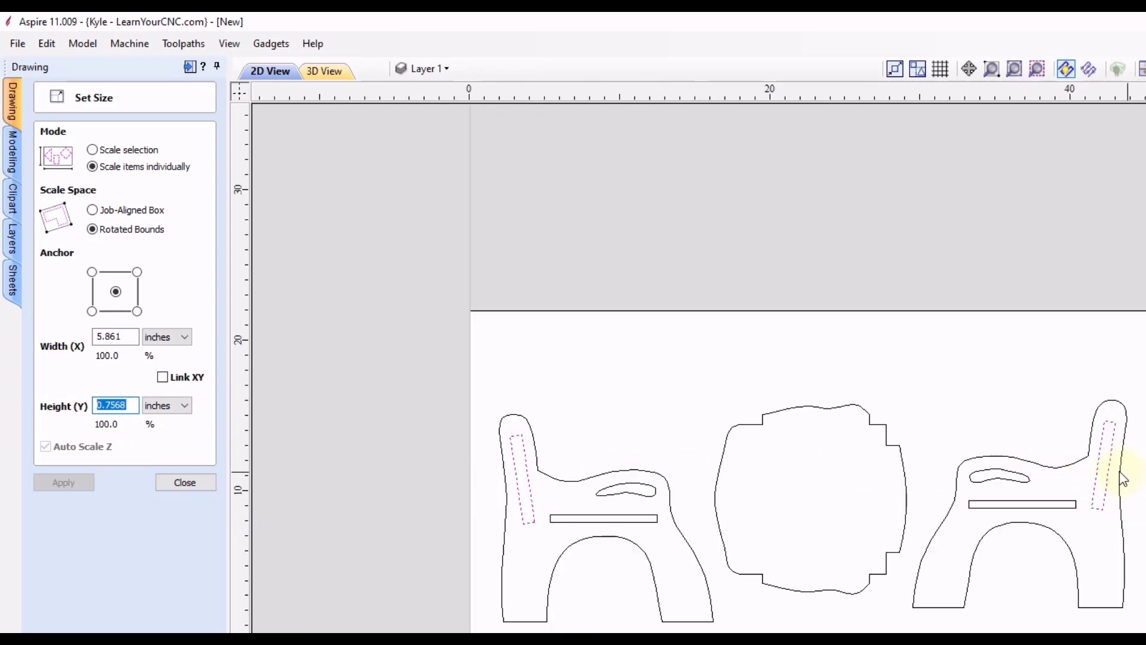
scroll(1131, 469, "up", 1)
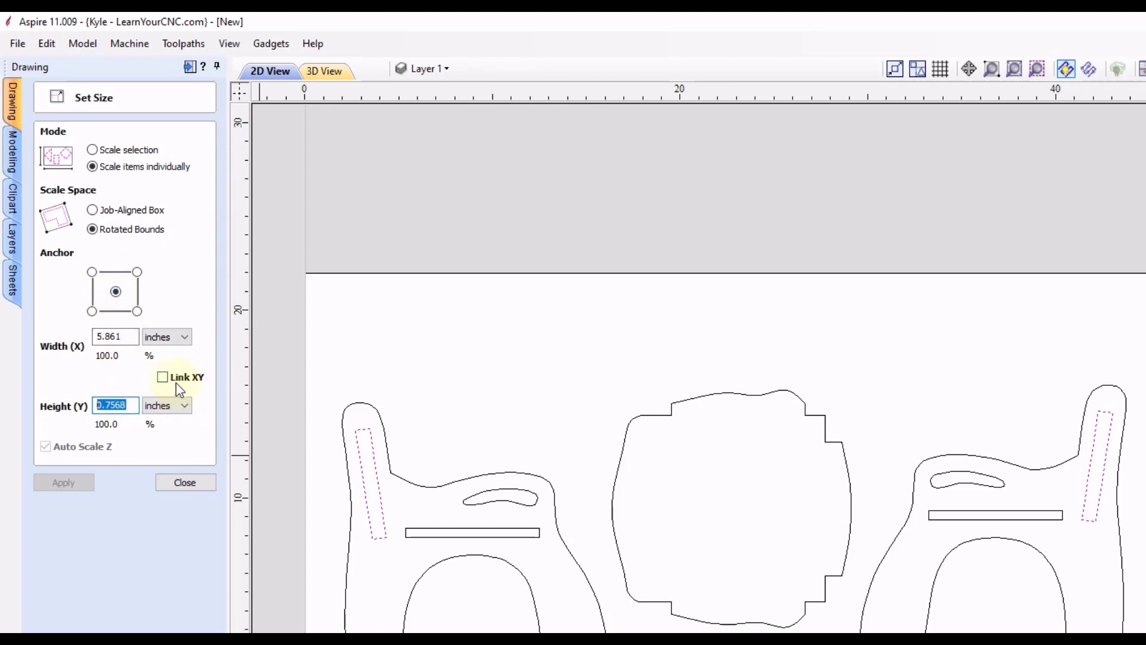
left_click(107, 406)
left_click_drag(106, 406, 133, 411)
type("5")
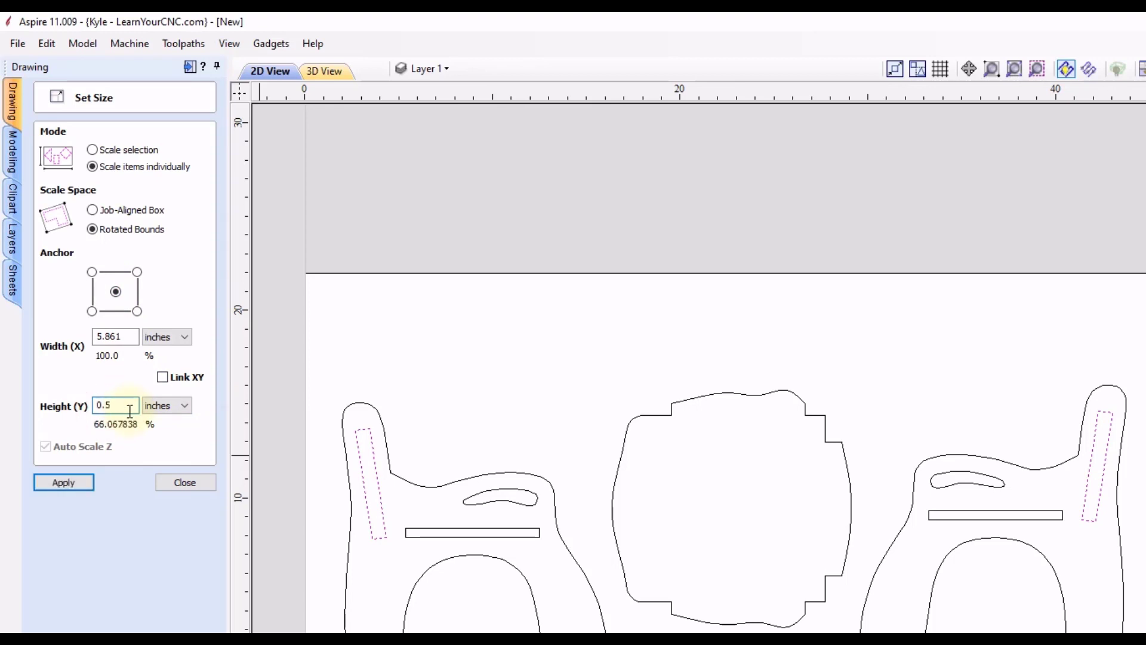
left_click(69, 479)
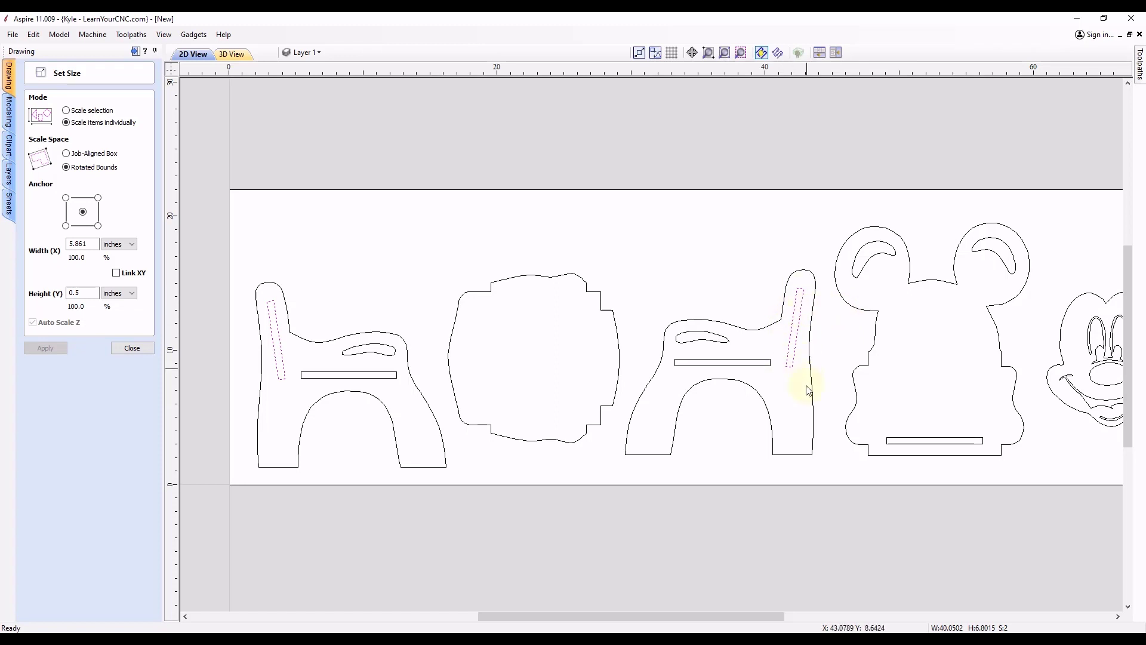
- Switch to the Rocking_Horse drawing and select all vectors of the assembled rocking horse beside the sheet
middle_click_drag(910, 369, 790, 363)
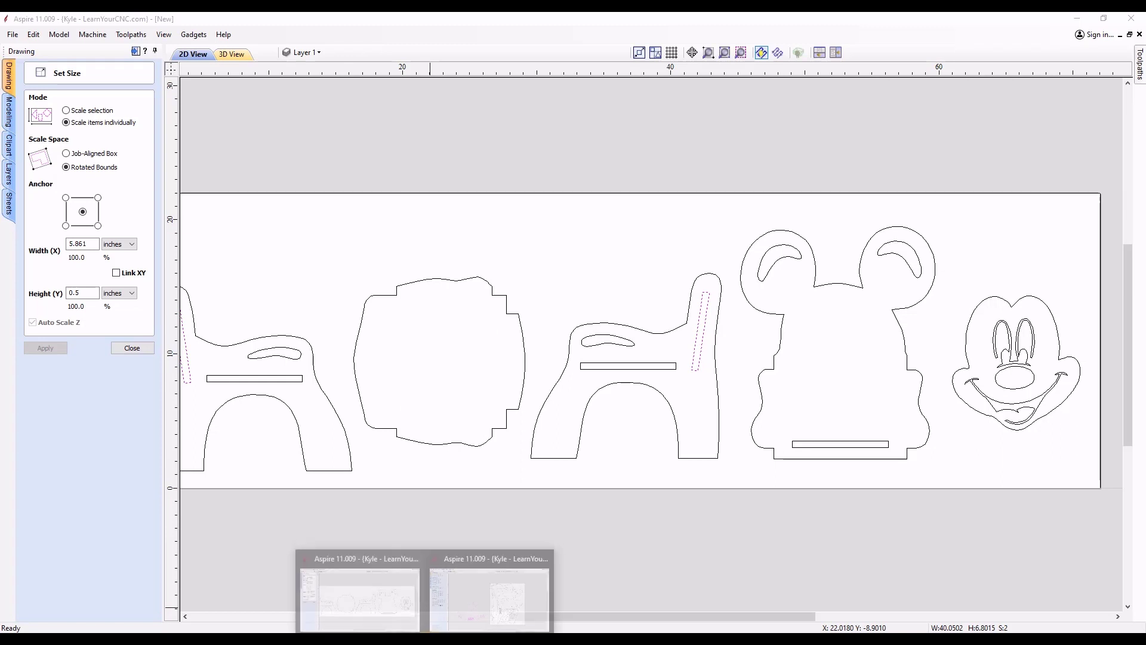
left_click(464, 600)
middle_click_drag(734, 401, 761, 387)
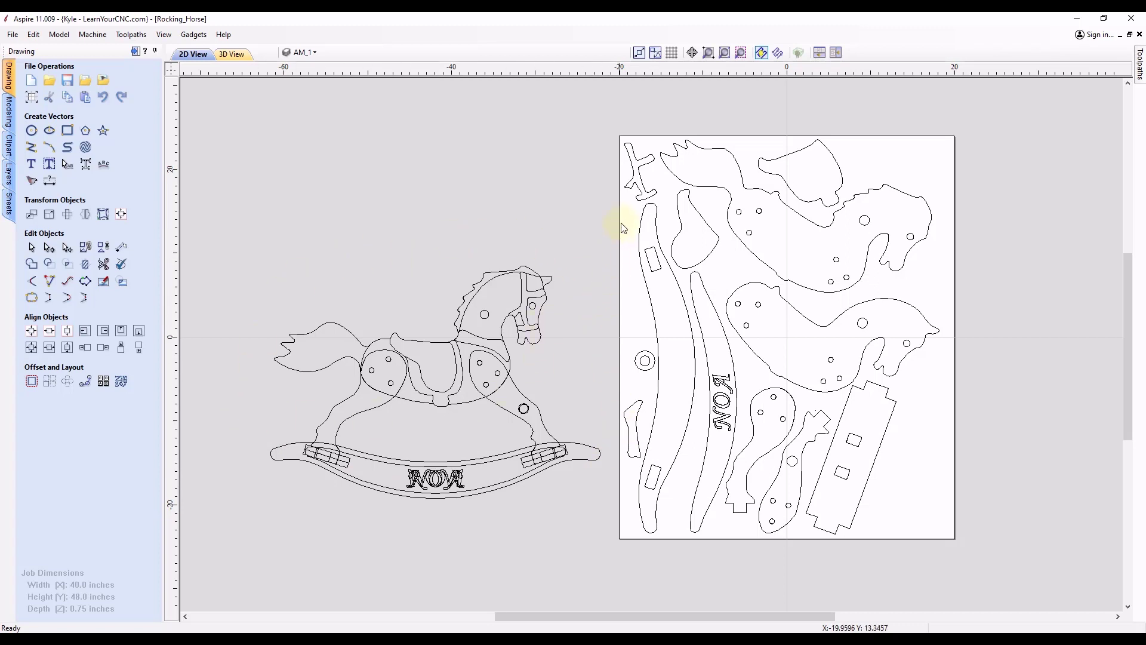
left_click_drag(582, 288, 464, 450)
left_click_drag(258, 524, 224, 538)
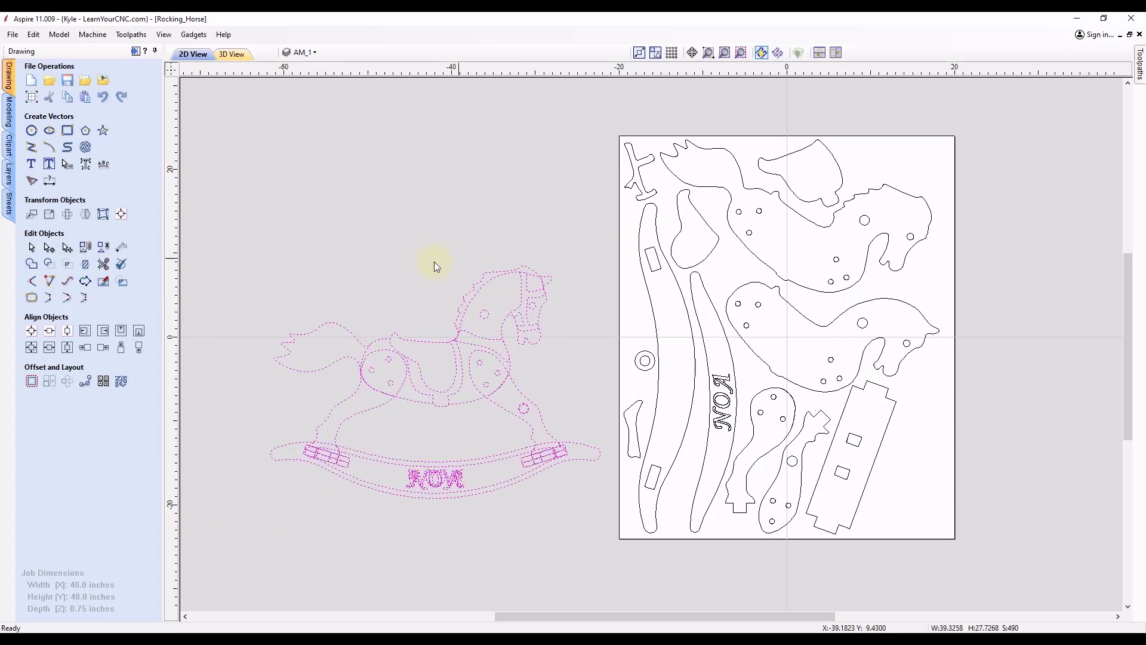
- Enter a trial width of 36 inches for the assembled horse with X and Y linked to obtain the scale percentage
left_click(48, 216)
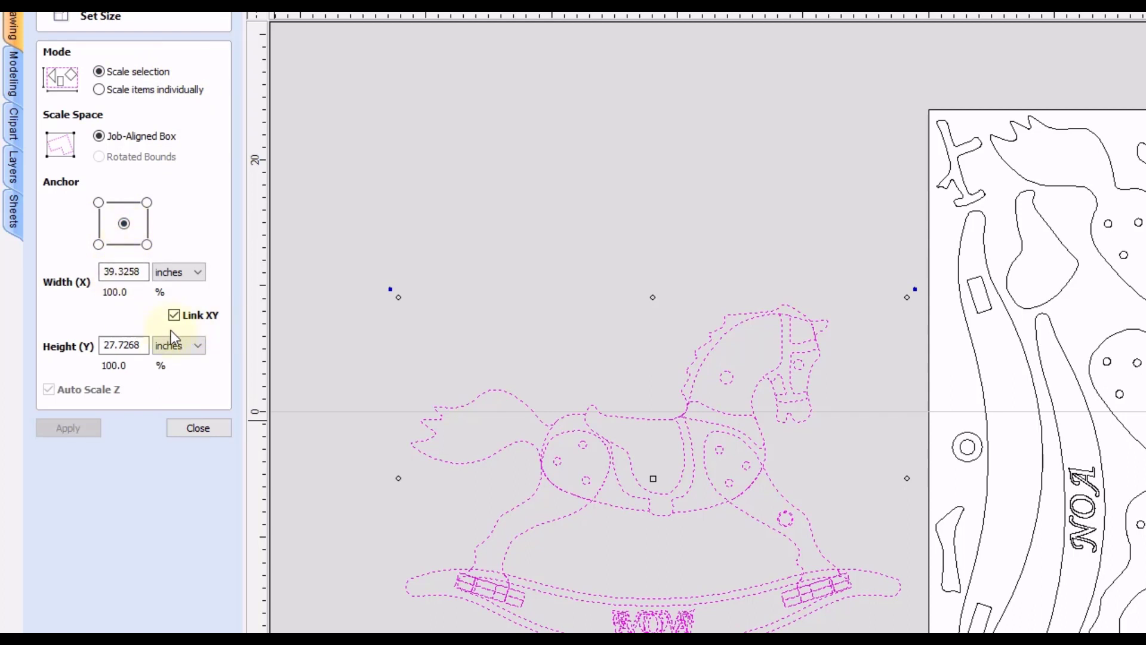
left_click(144, 272)
left_click(141, 345)
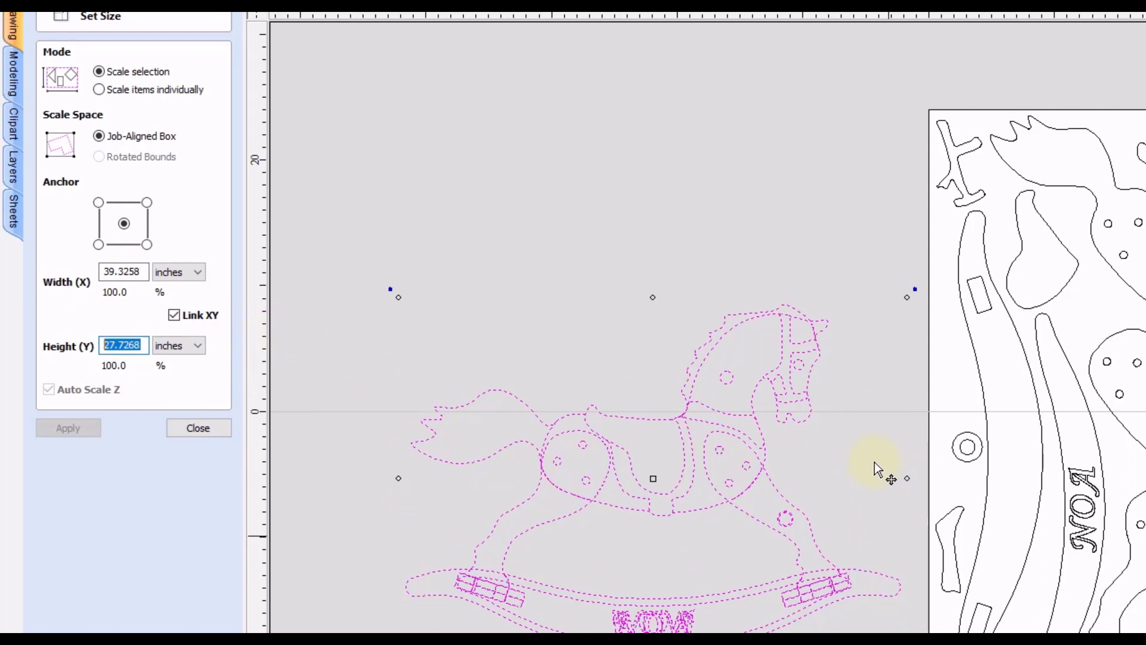
left_click_drag(143, 273, 105, 272)
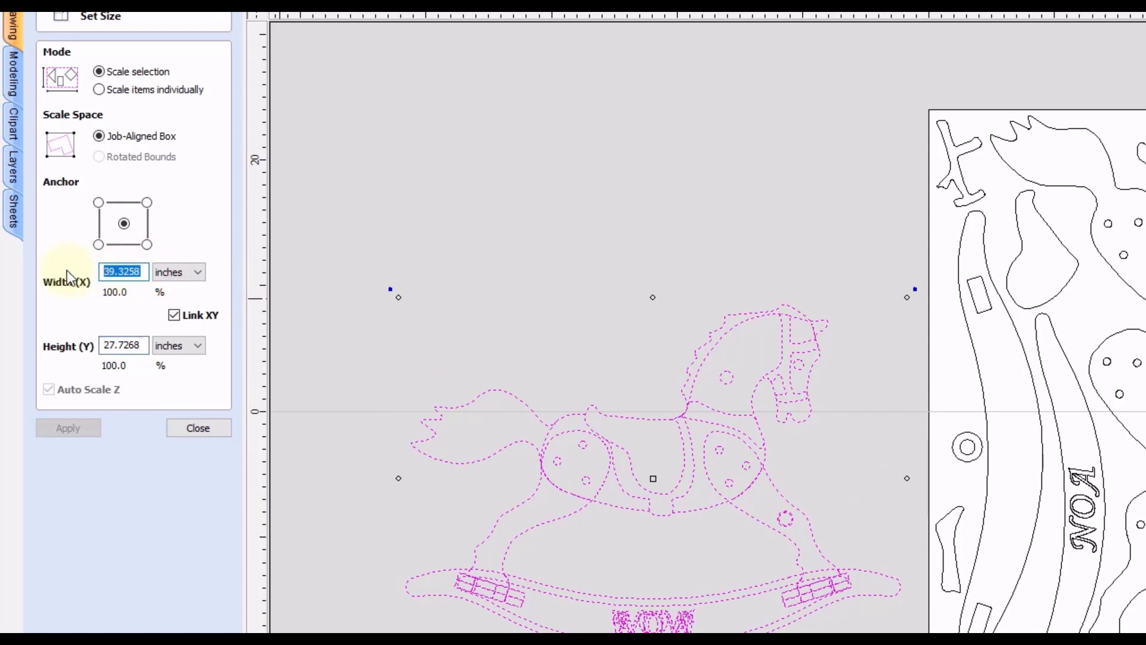
type("36")
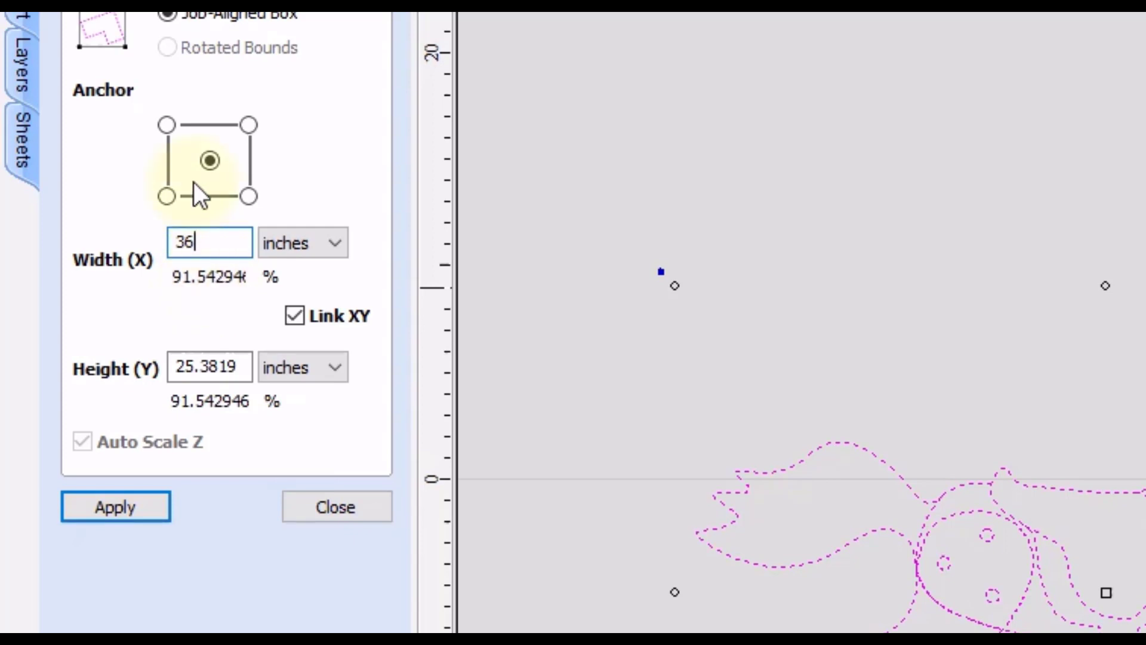
left_click(177, 278)
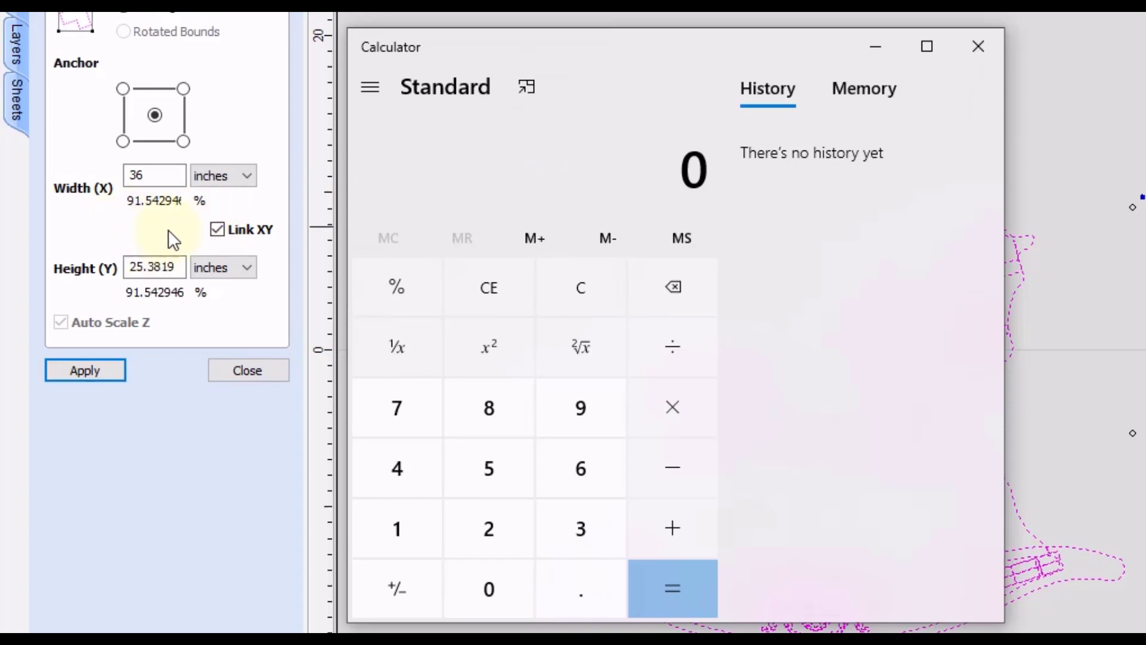
- Enter the scale percentage 91.542946 in Calculator
left_click(568, 409)
left_click(379, 531)
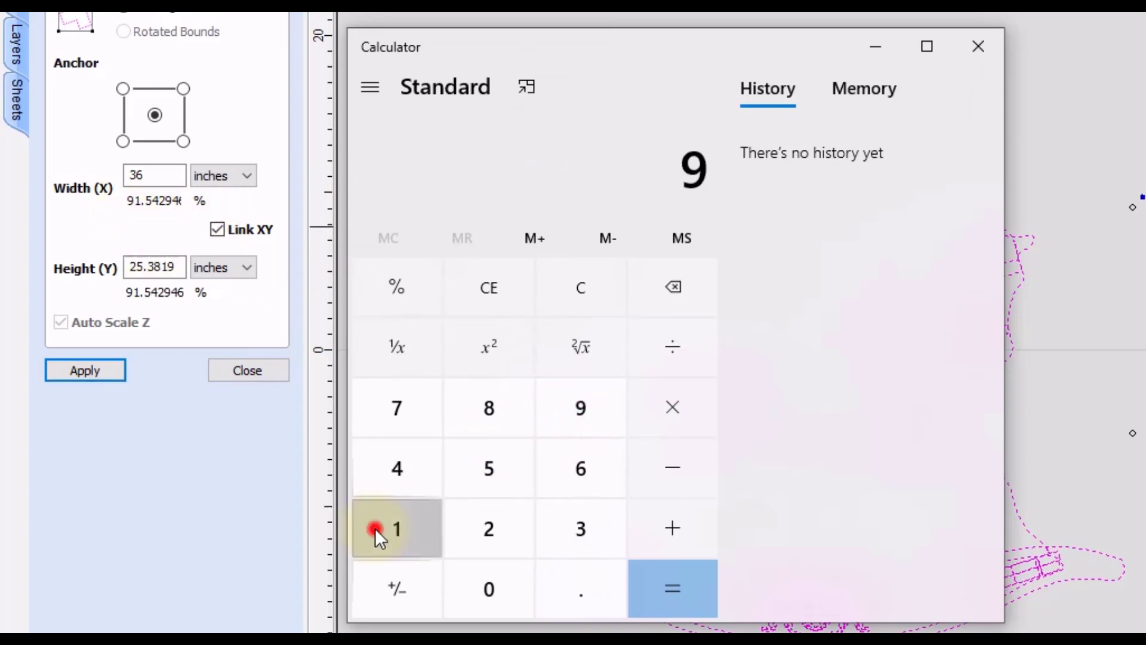
left_click(551, 597)
left_click(494, 476)
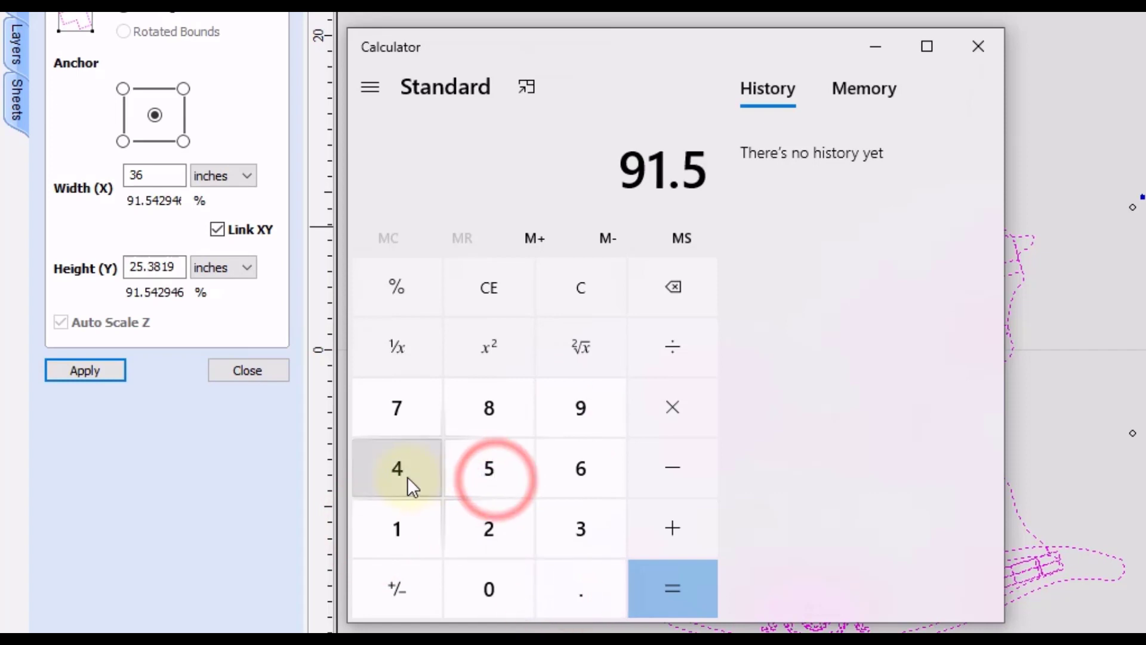
left_click(406, 475)
left_click(481, 526)
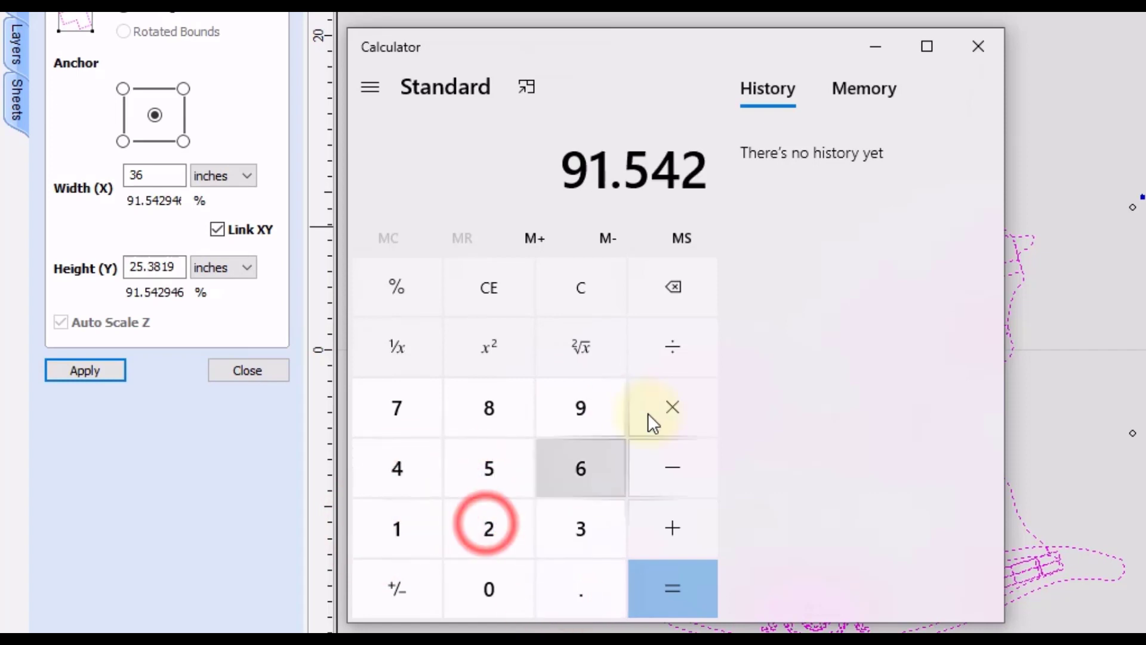
left_click(576, 406)
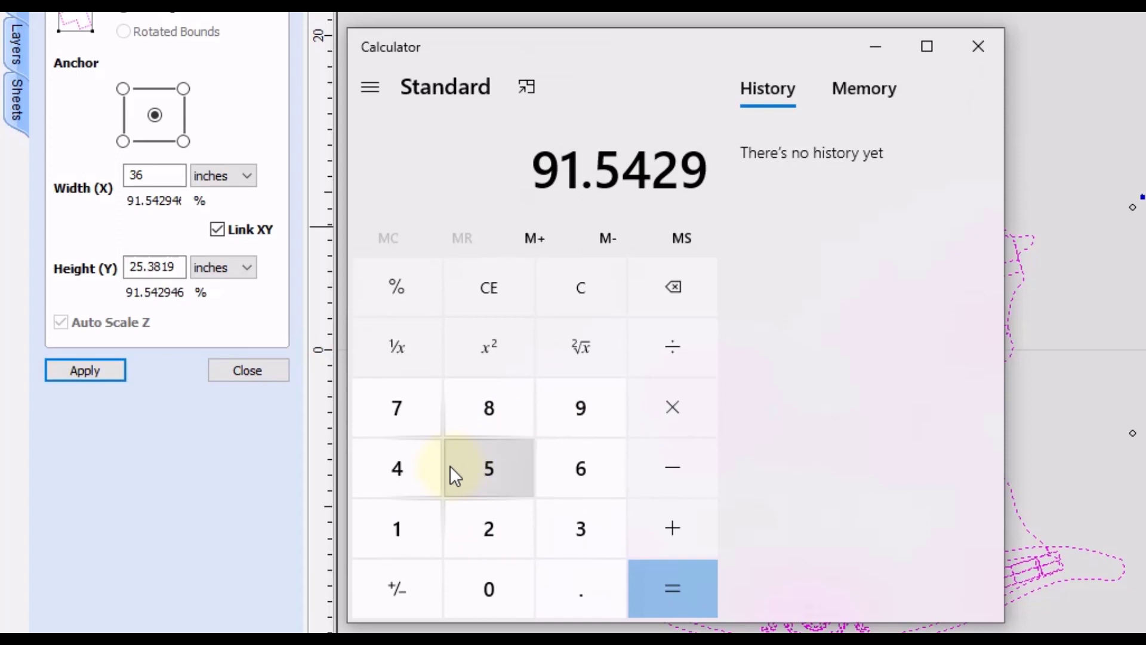
left_click(420, 469)
left_click(577, 466)
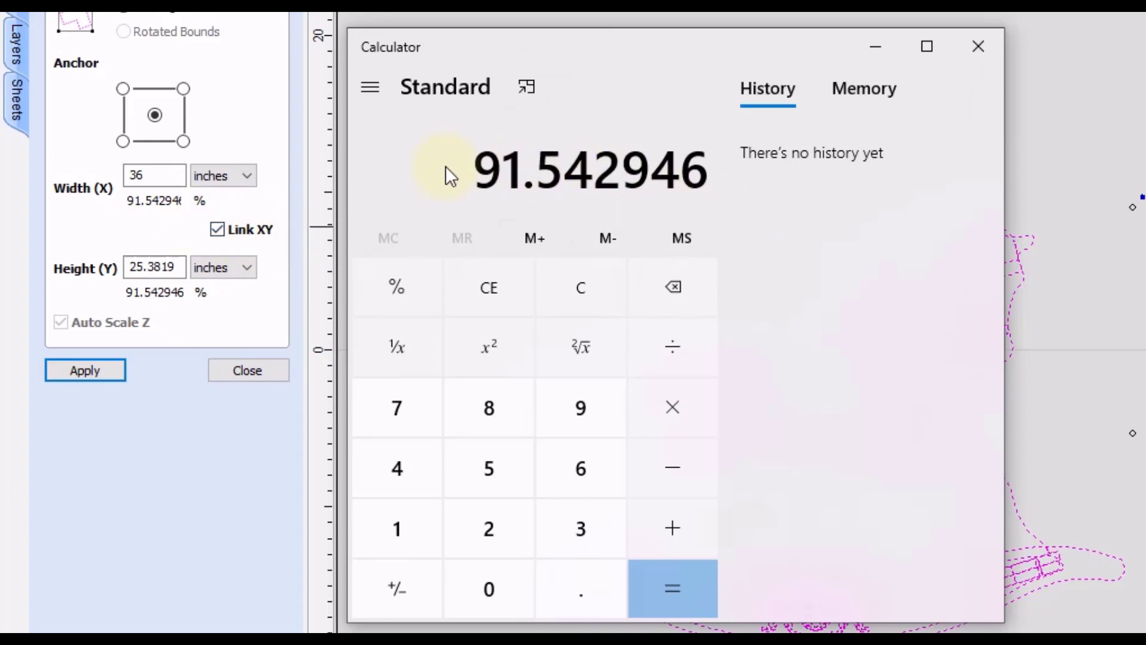
- Copy the full percentage value from Calculator and minimise its window
right_click(547, 167)
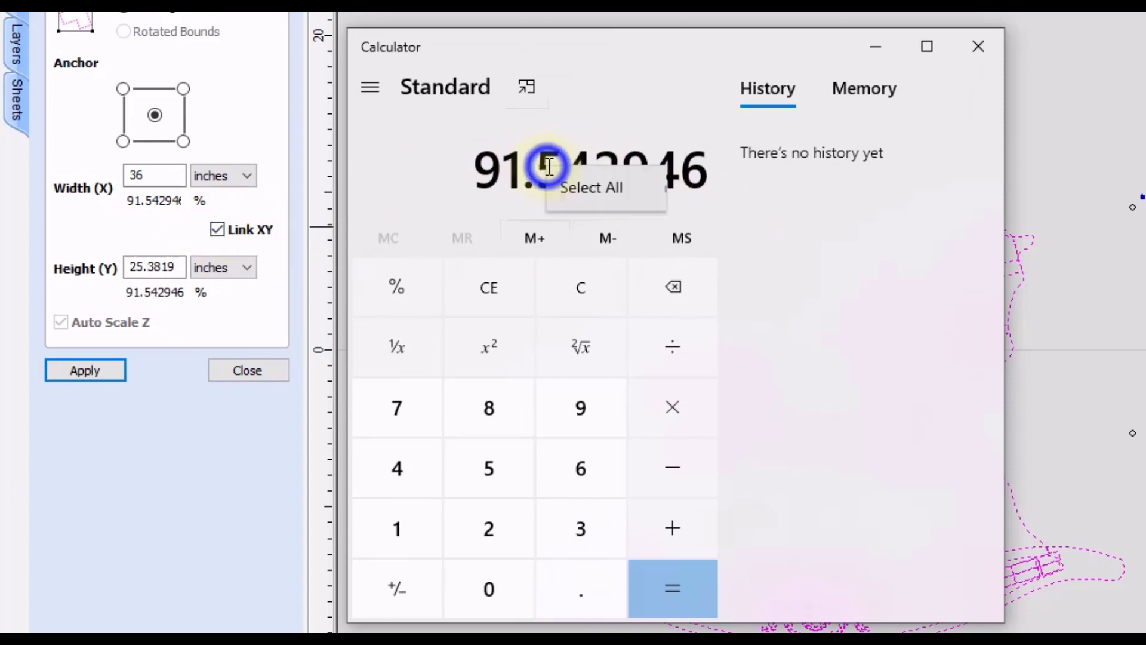
left_click(600, 191)
right_click(567, 160)
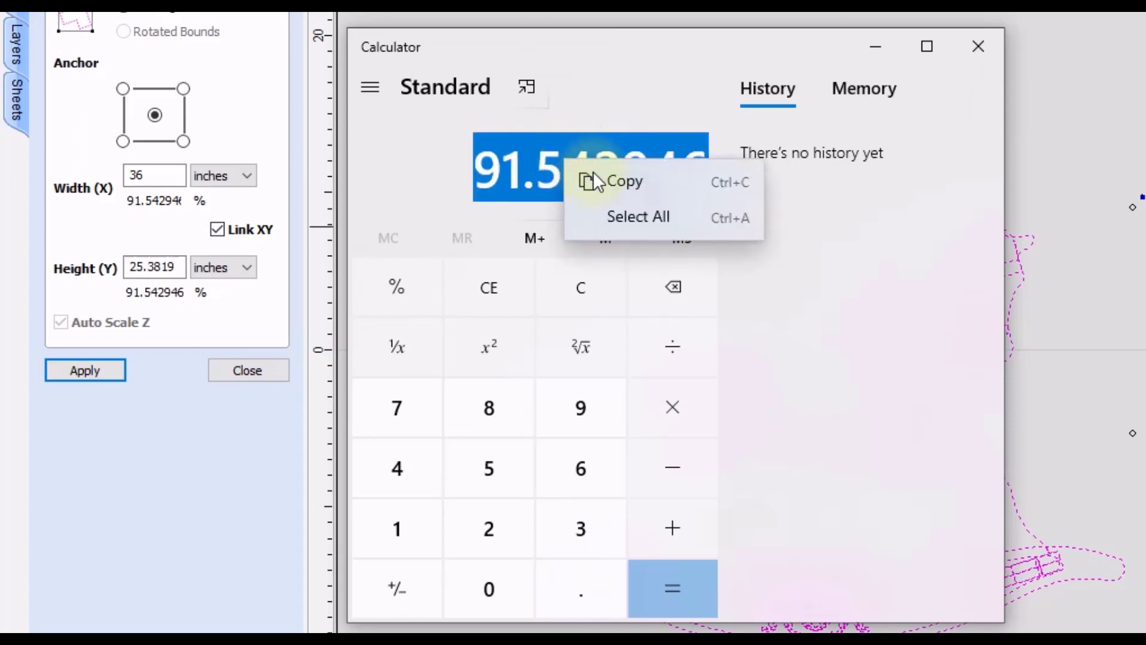
left_click(619, 181)
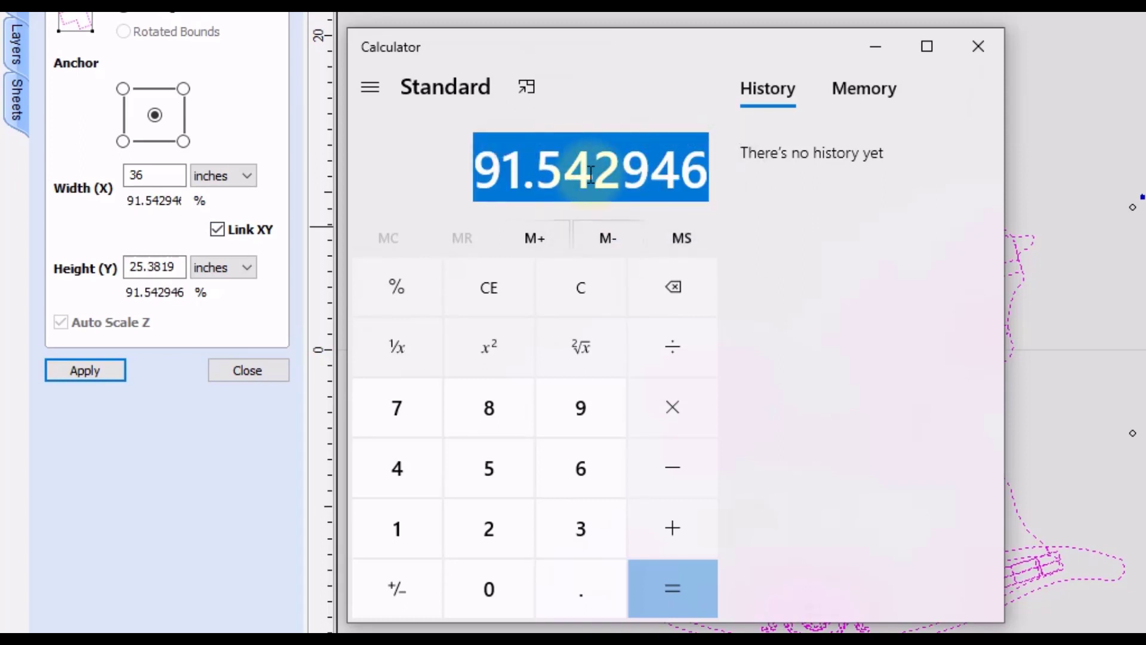
left_click(875, 50)
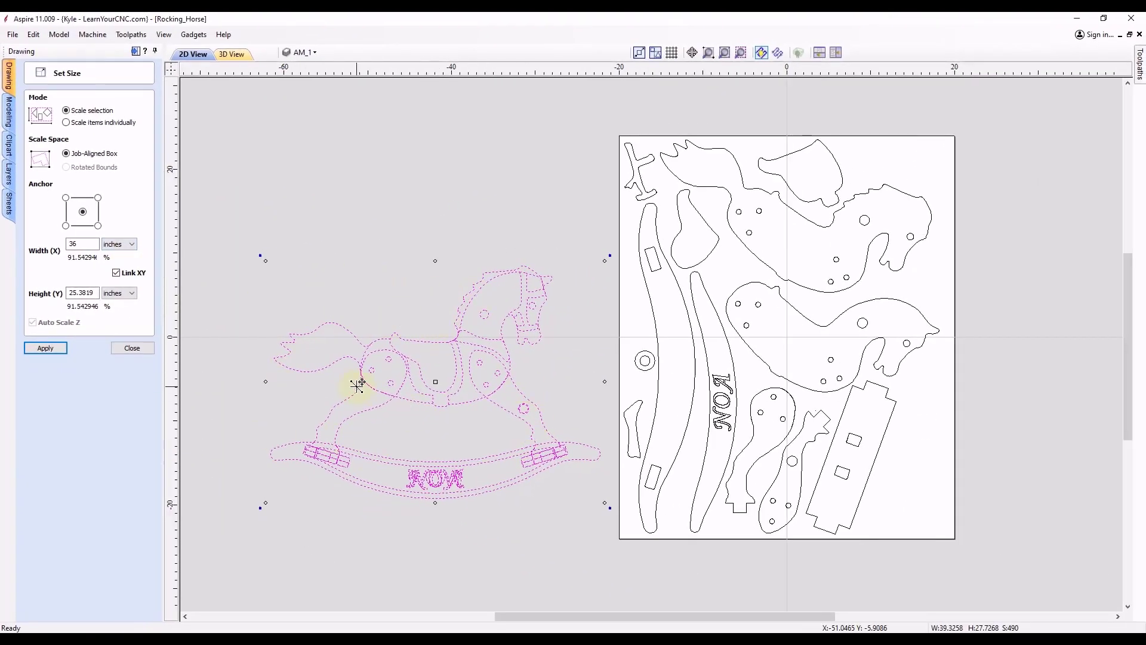
- Replace the selection with the assembled horse plus all parts on the sheet, and switch the size units to percent
left_click(375, 173)
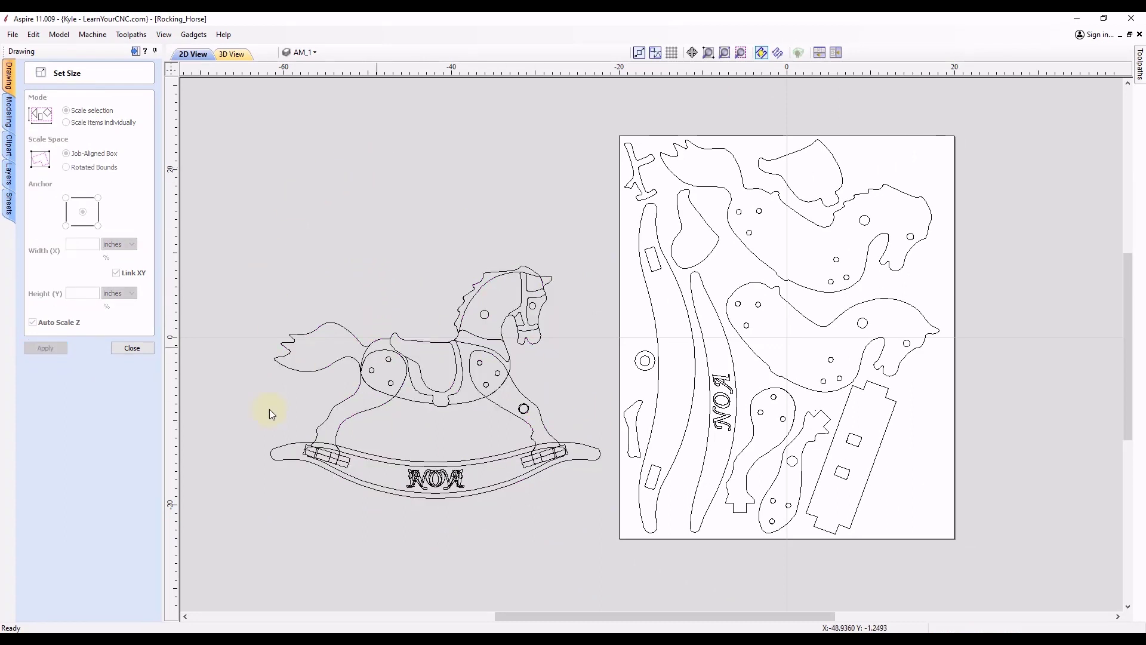
scroll(366, 368, "down", 2)
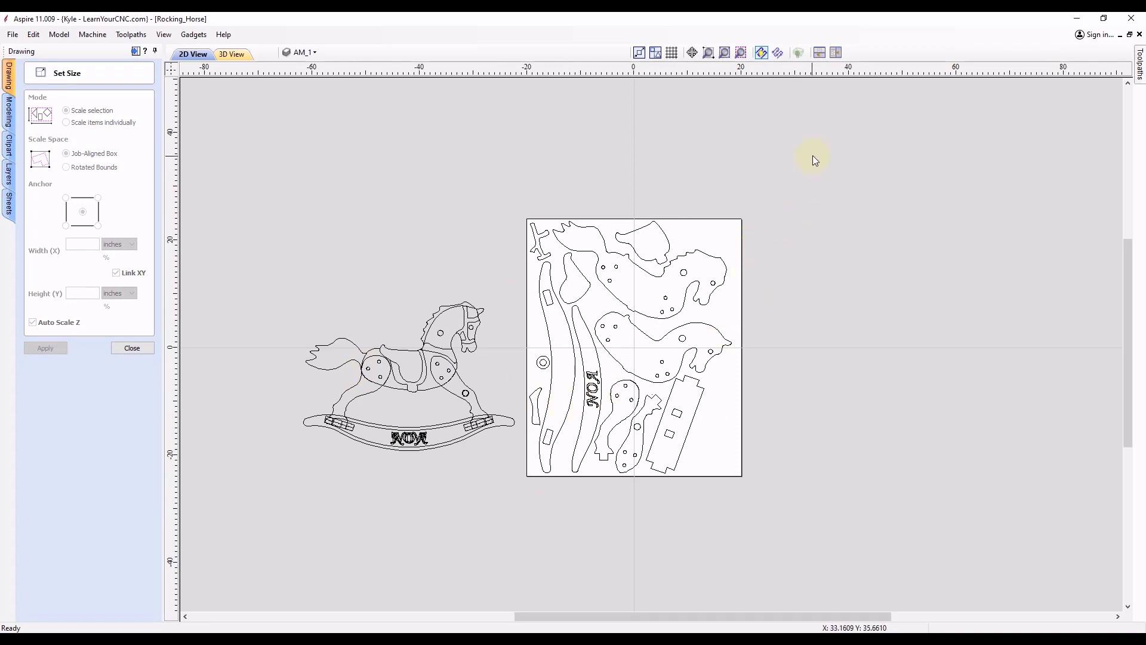
left_click_drag(812, 156, 279, 540)
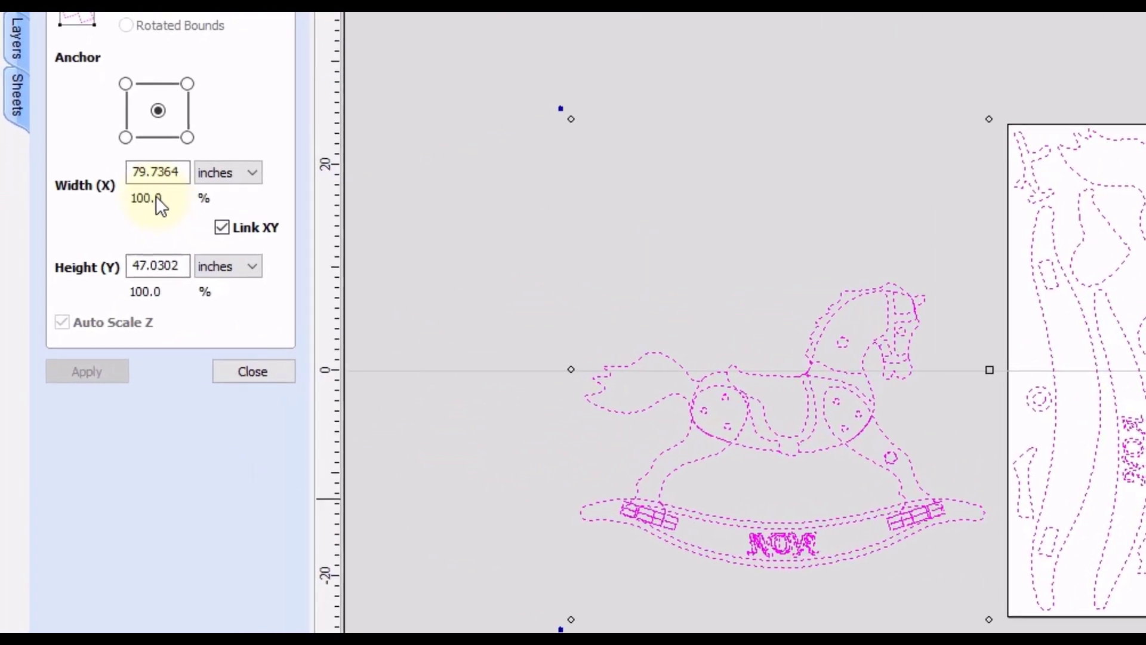
left_click(235, 172)
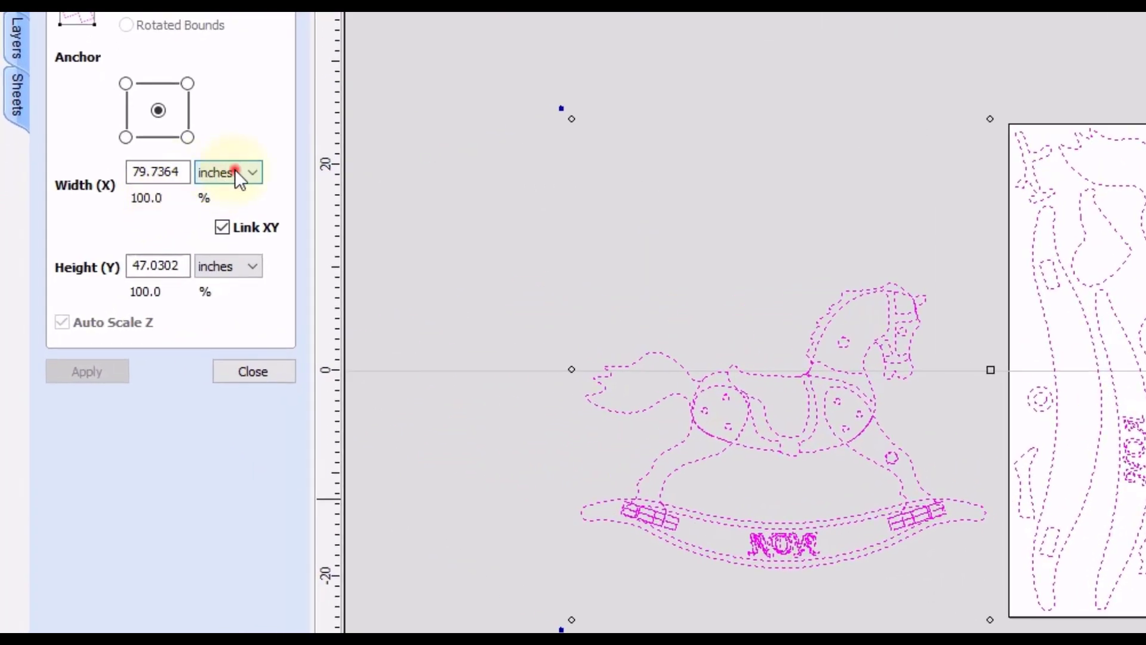
left_click(221, 209)
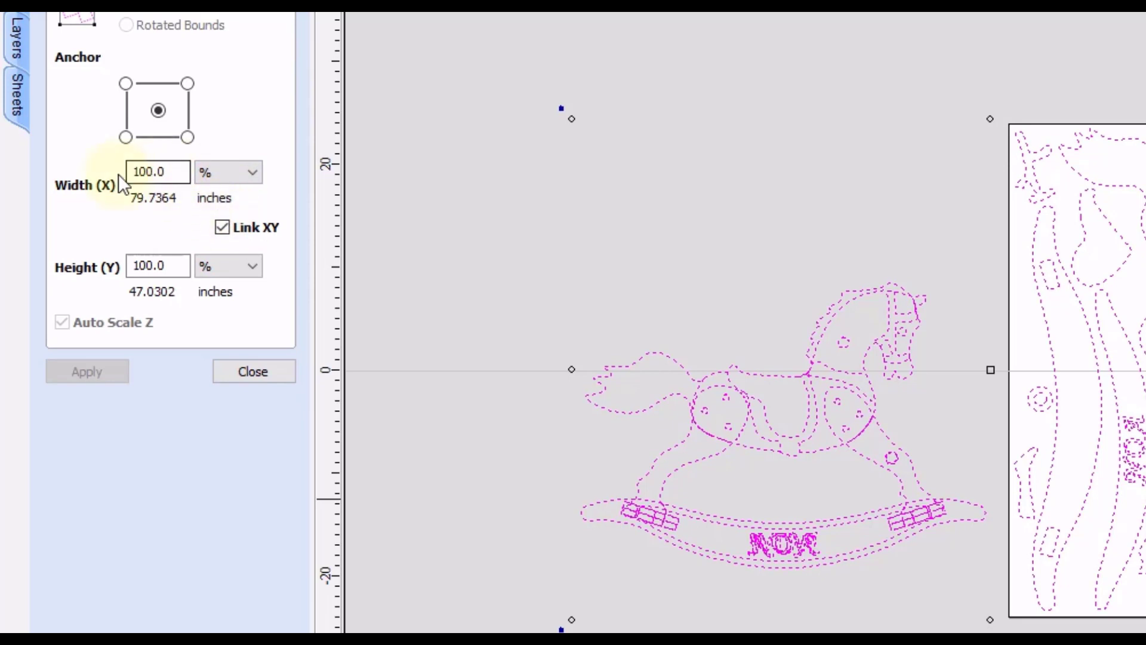
- Scale the selected assembled horse and all sheet parts together to the copied 91.542946 percent
left_click(171, 171)
left_click(179, 171)
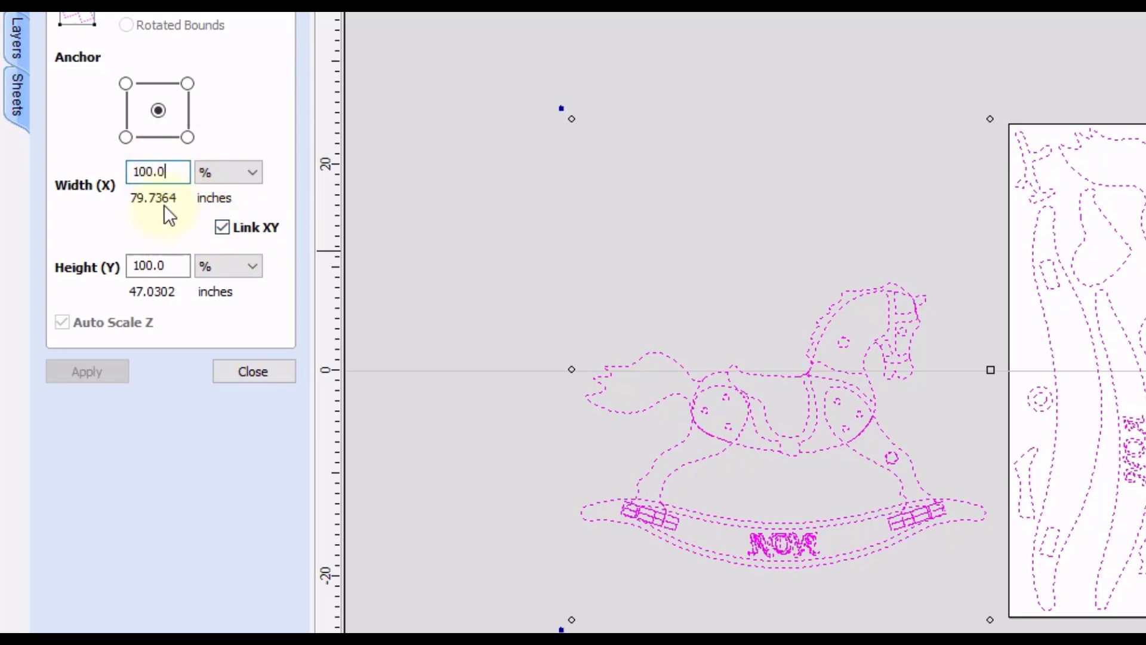
double_click(160, 172)
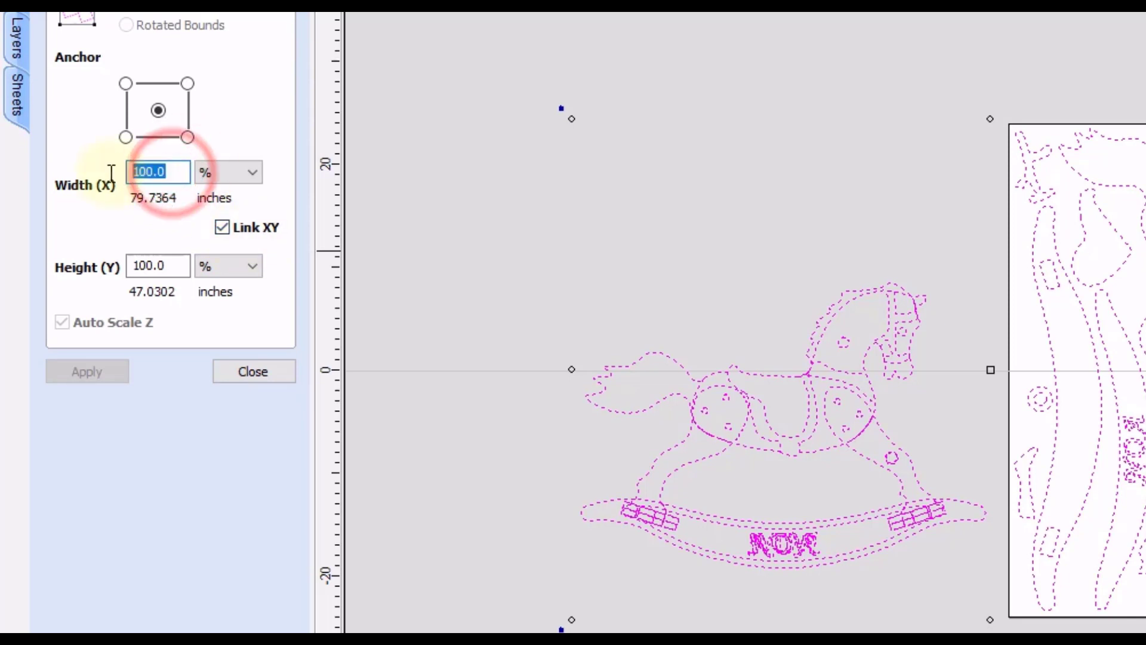
right_click(146, 172)
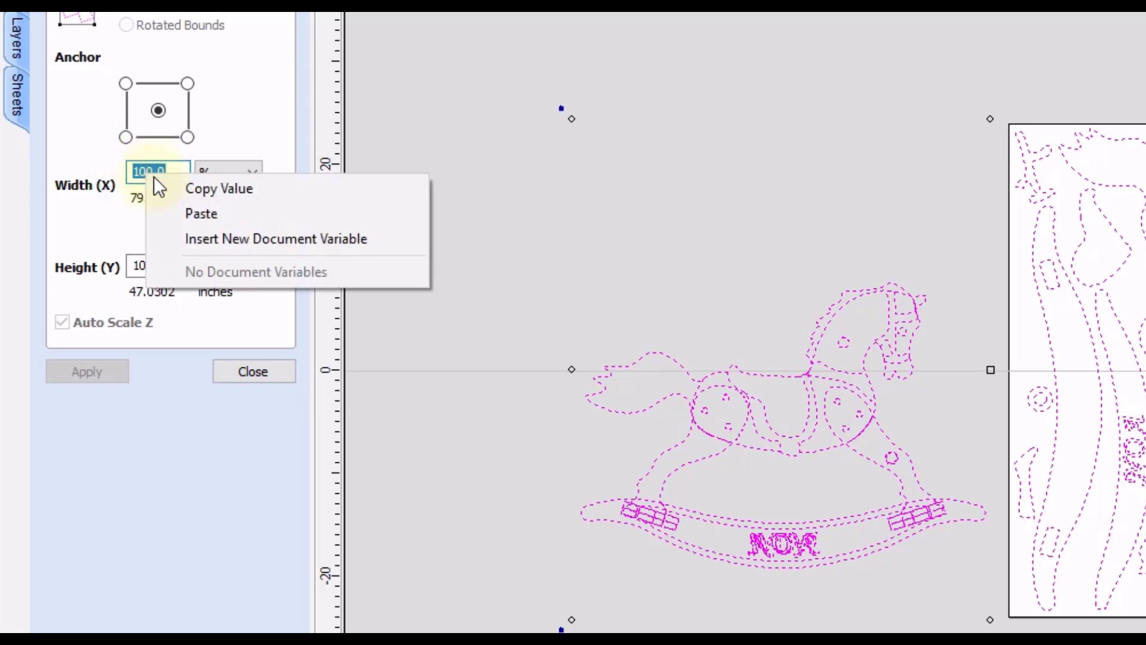
left_click(203, 214)
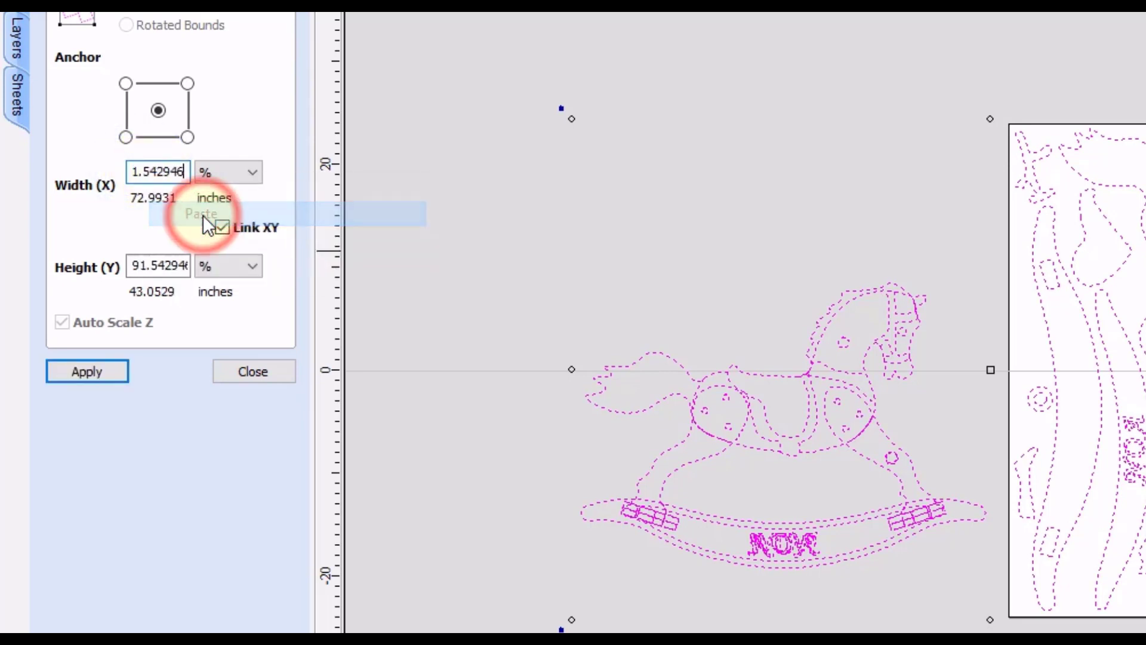
double_click(170, 174)
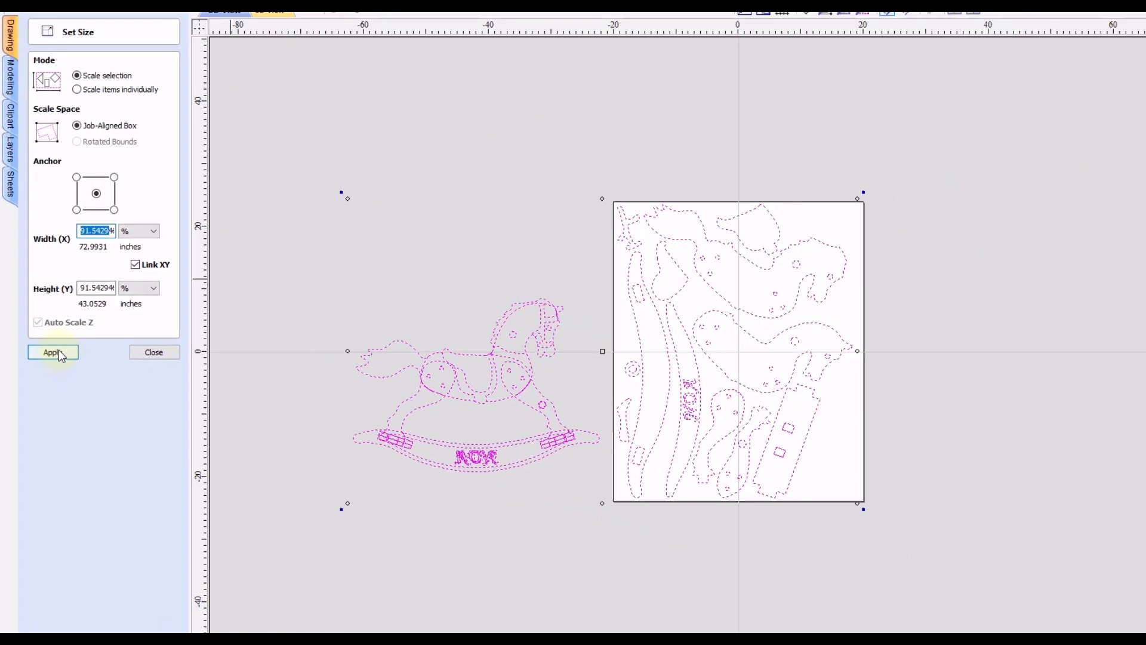
left_click(91, 370)
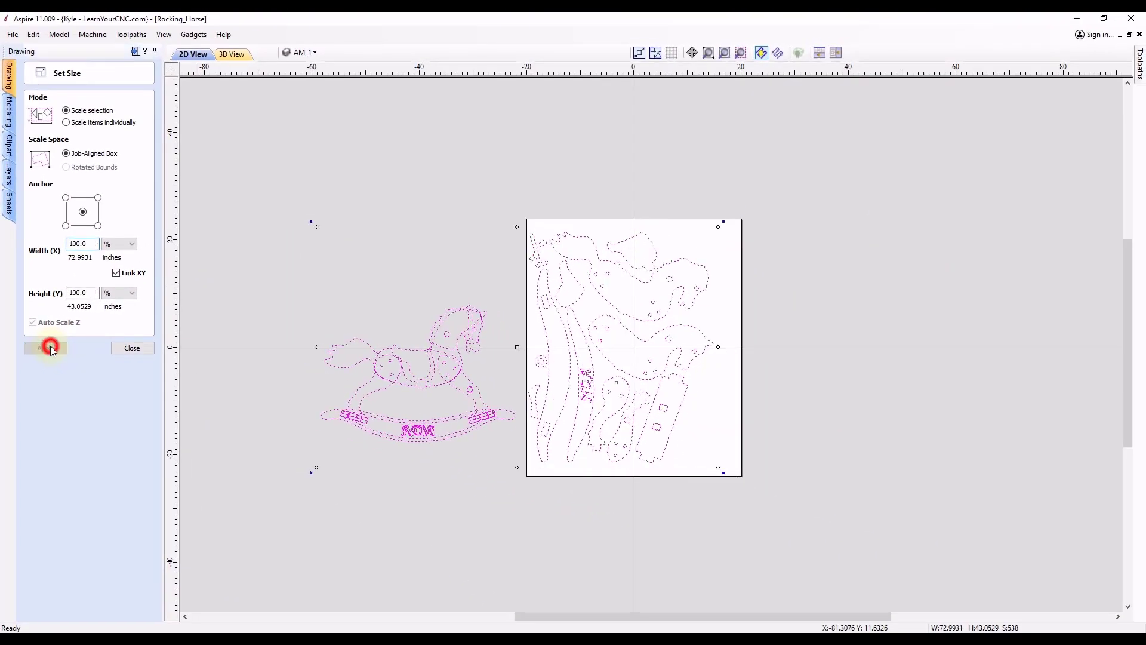
- Select only the assembled horse and switch its size units to inches to check the scaled width
left_click(524, 311)
scroll(526, 317, "up", 1)
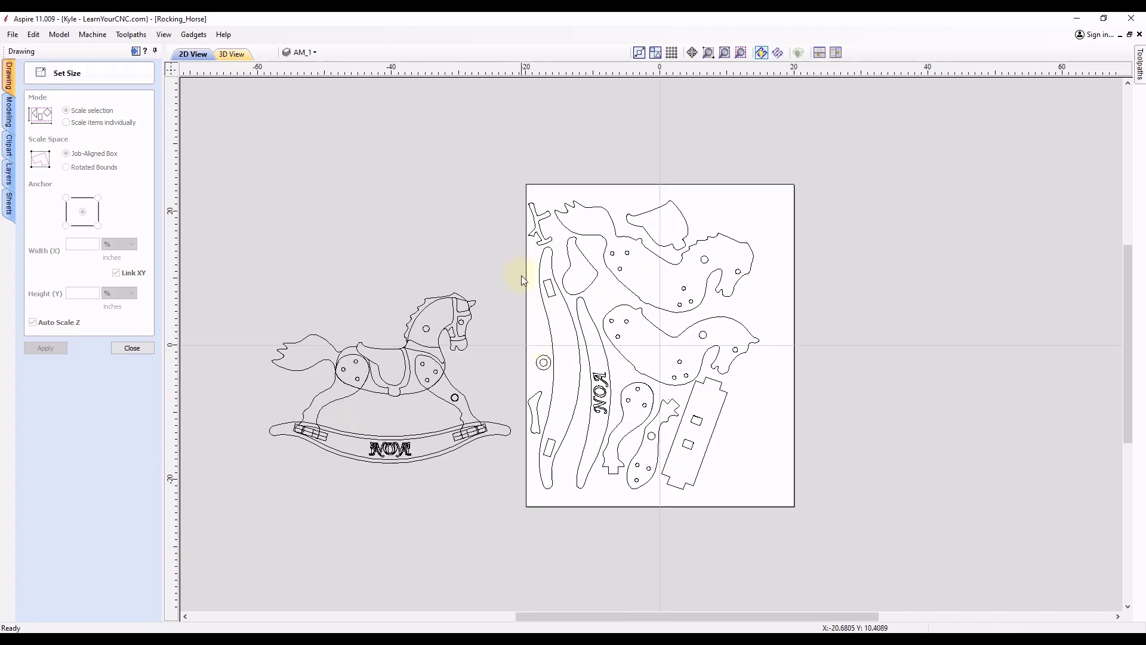
left_click_drag(521, 276, 251, 495)
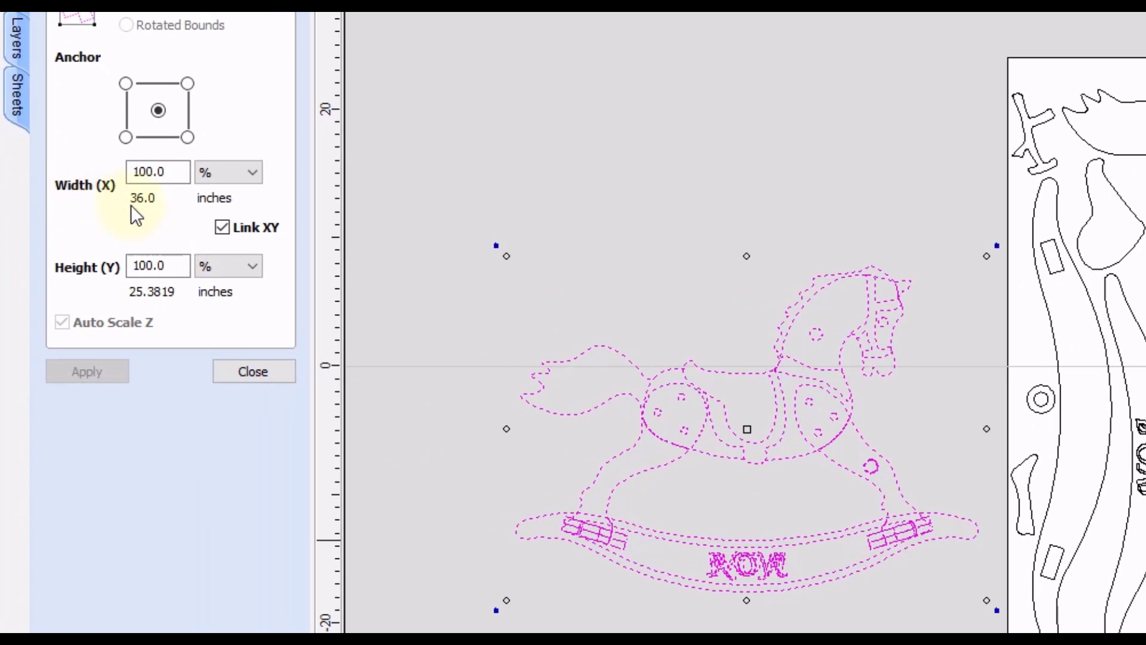
left_click(253, 175)
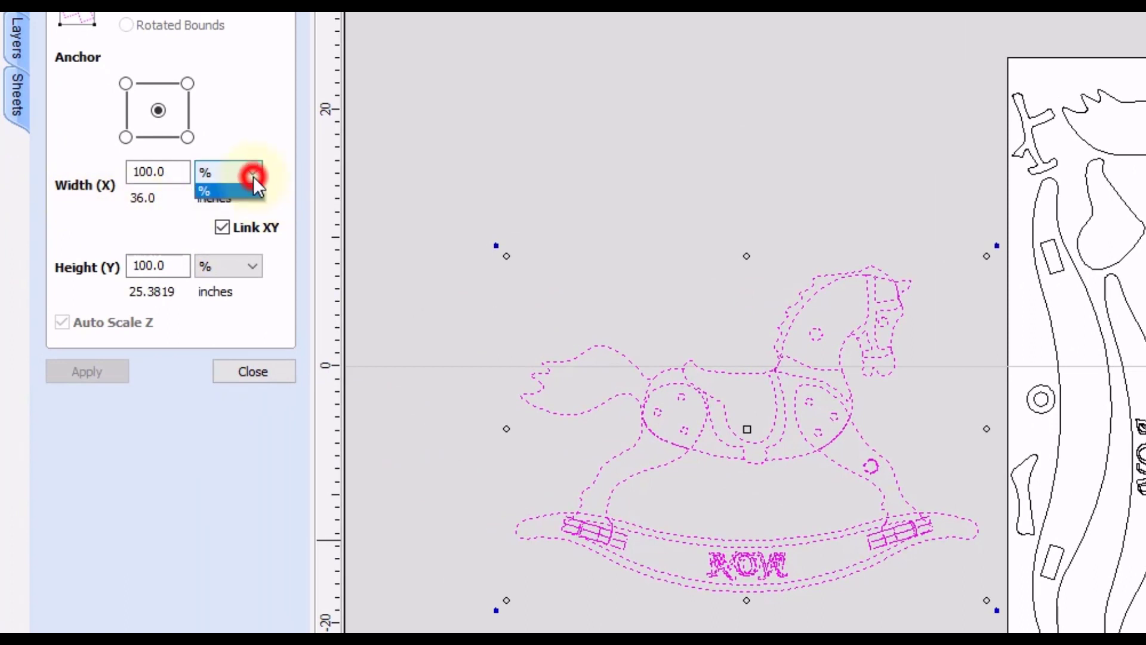
left_click(253, 191)
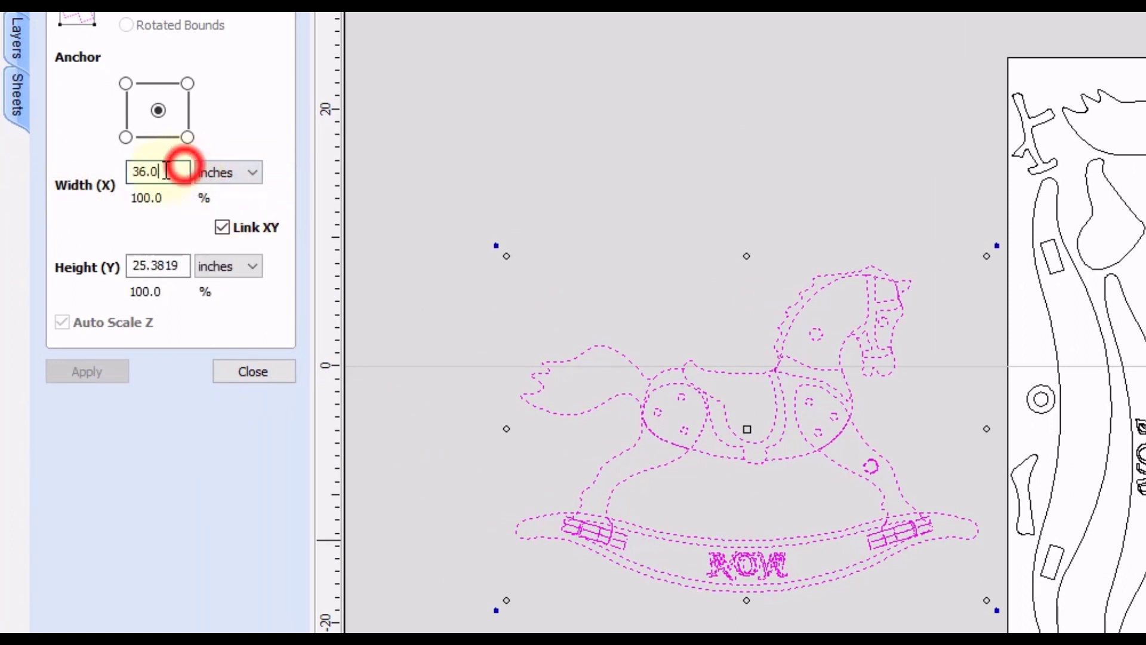
double_click(179, 173)
left_click(168, 173)
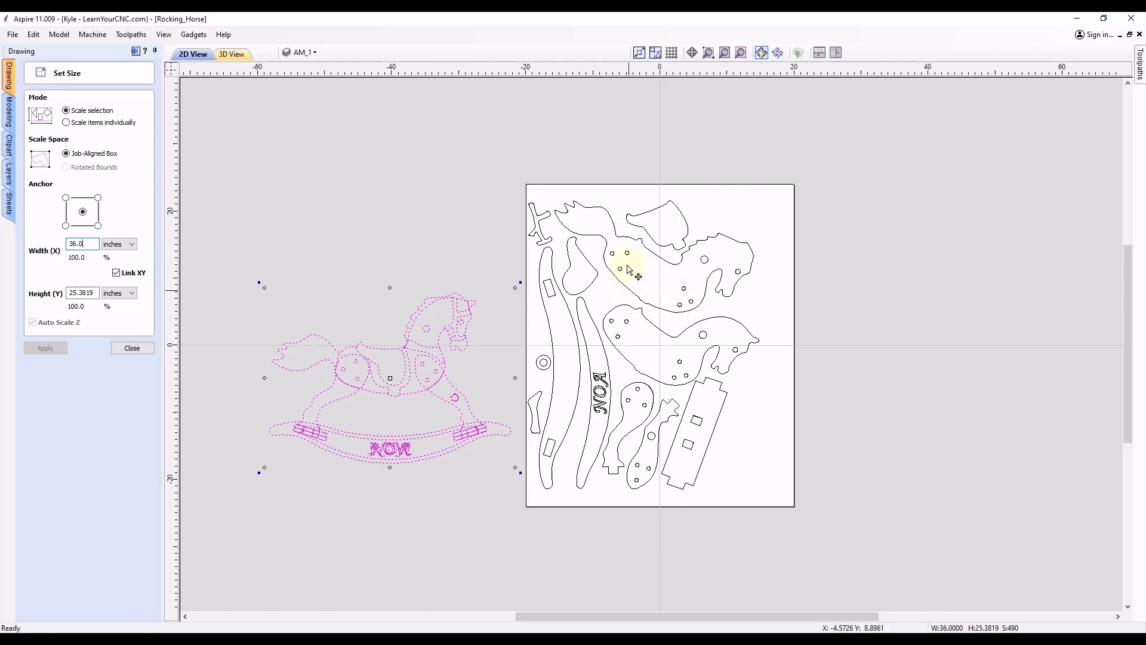
- Select the leftmost of the three chest holes on the lower horse body and enter a trial width of 0.75 inches to obtain the scale percentage
left_click(401, 412)
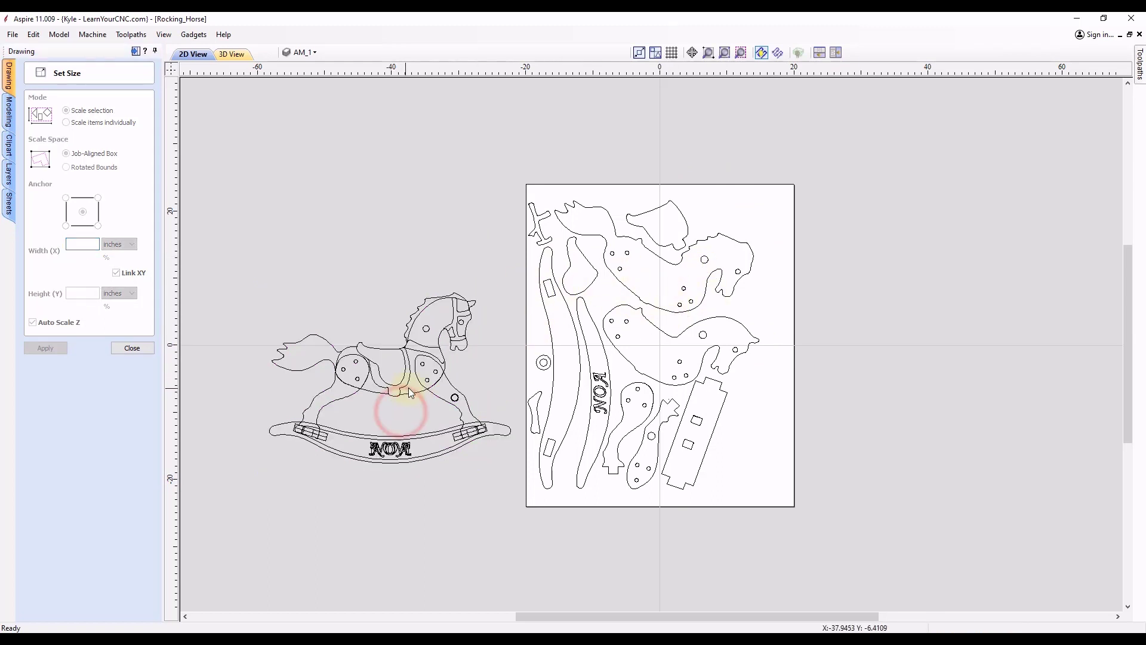
left_click(410, 393)
left_click(377, 290)
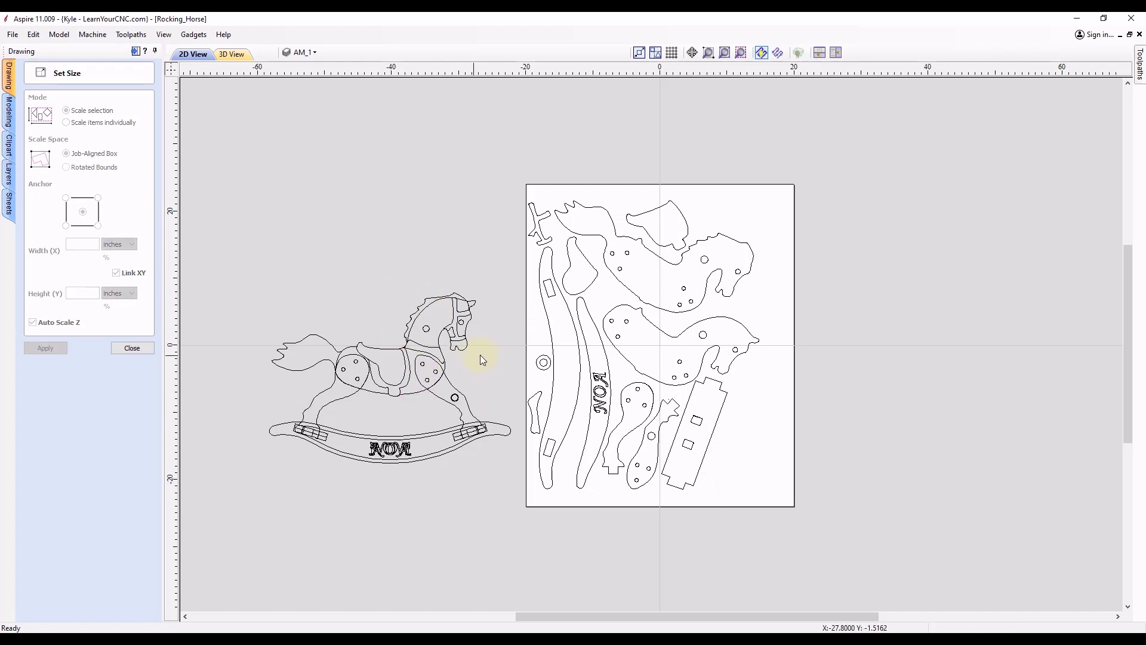
scroll(665, 387, "up", 5)
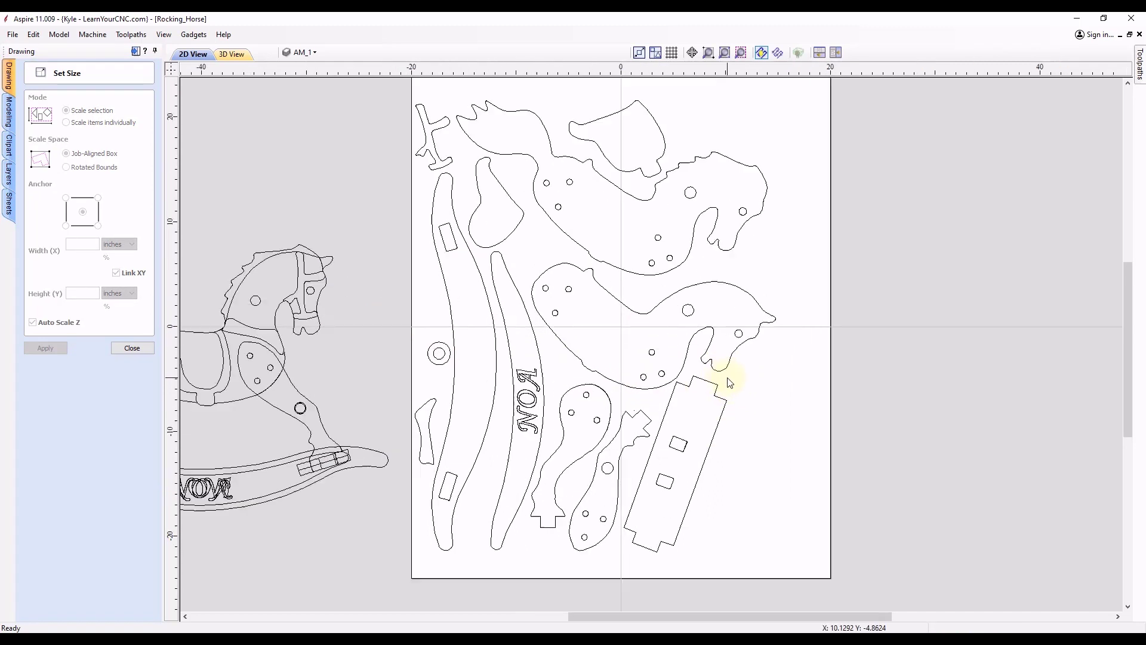
left_click(584, 374)
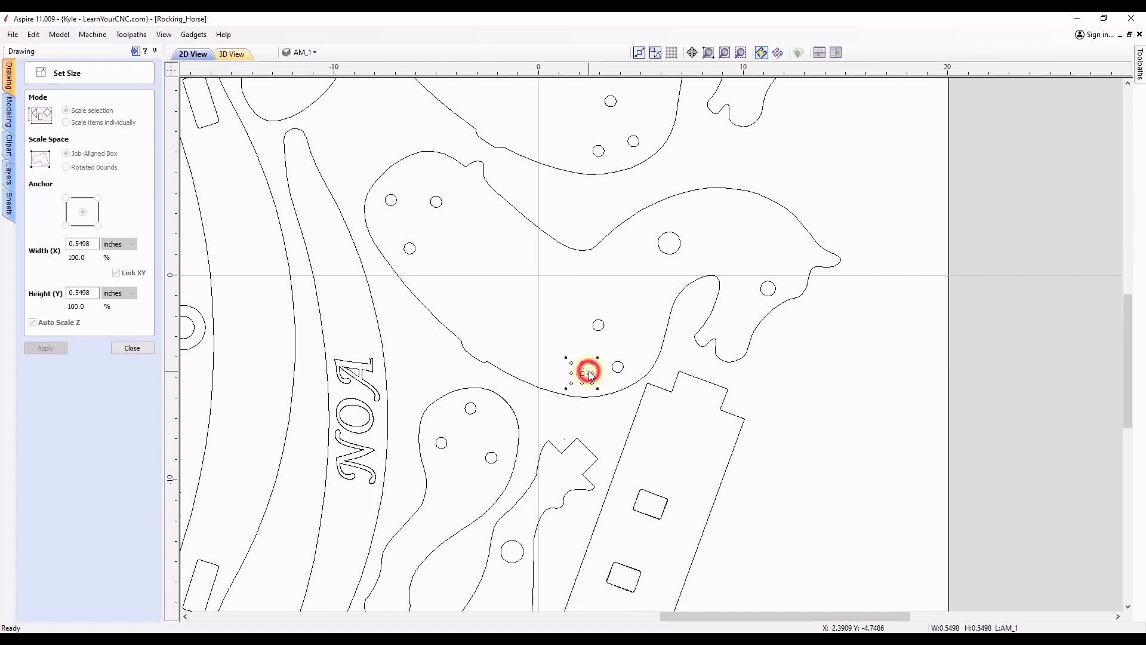
scroll(583, 374, "up", 3)
scroll(575, 366, "down", 5)
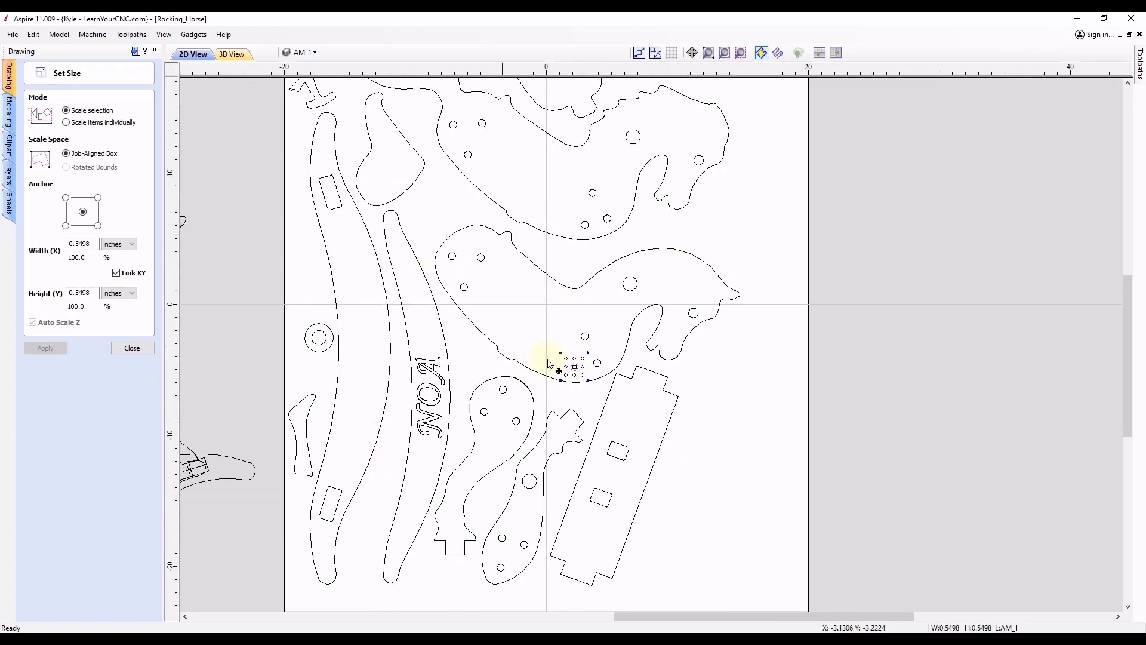
scroll(564, 370, "up", 5)
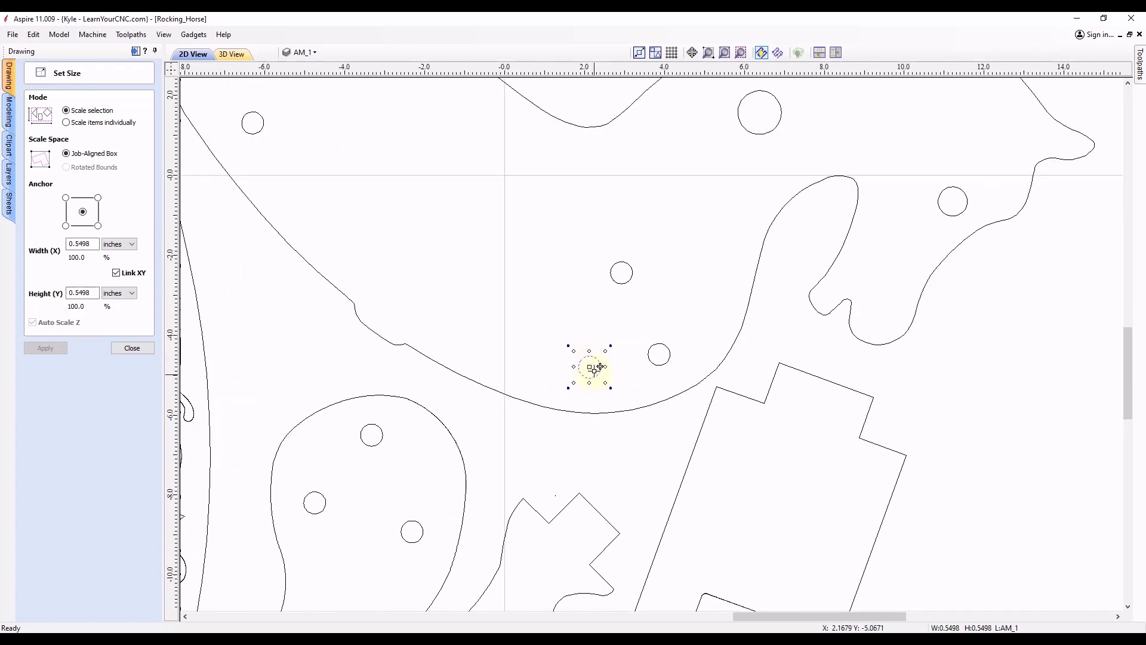
scroll(600, 367, "up", 2)
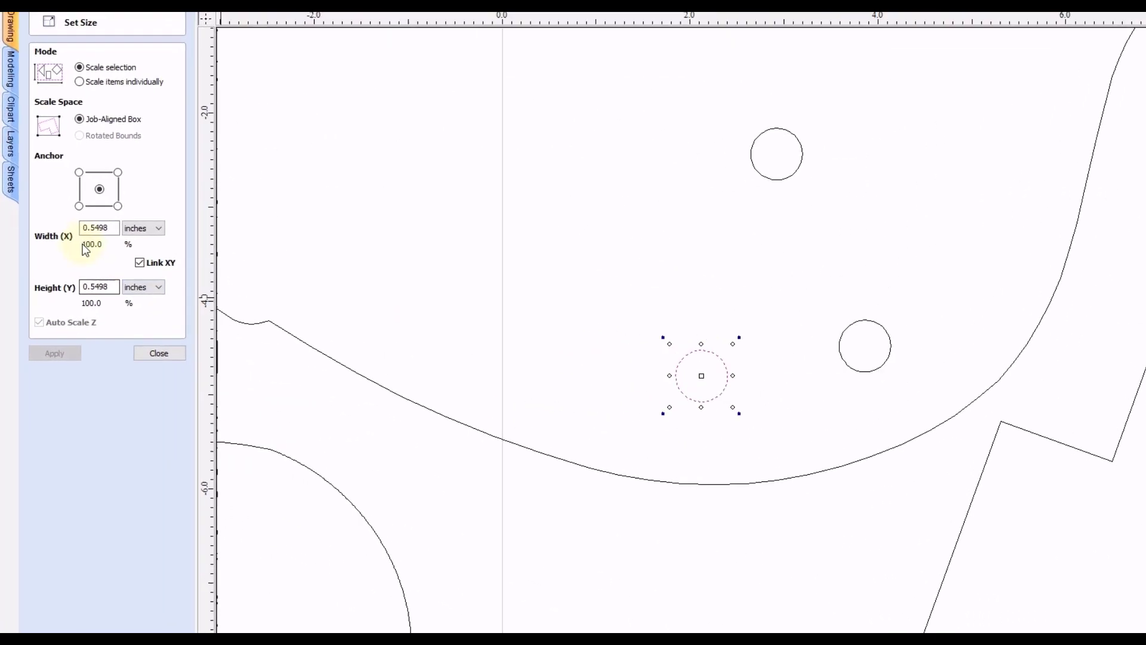
left_click(95, 242)
left_click_drag(180, 170, 148, 172)
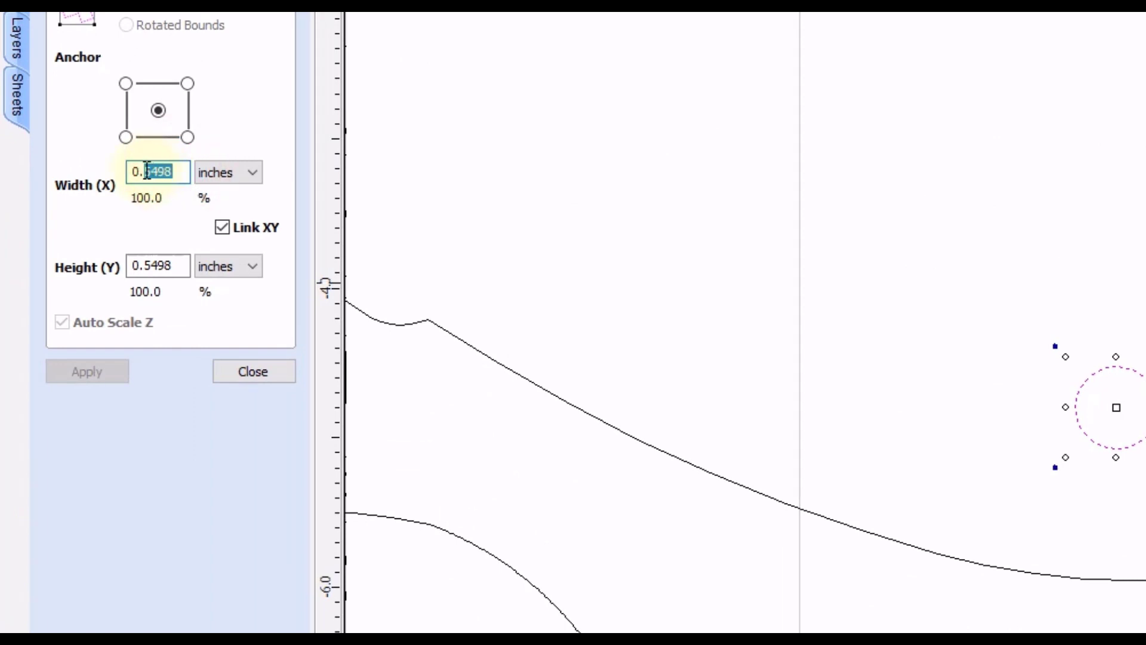
type("75")
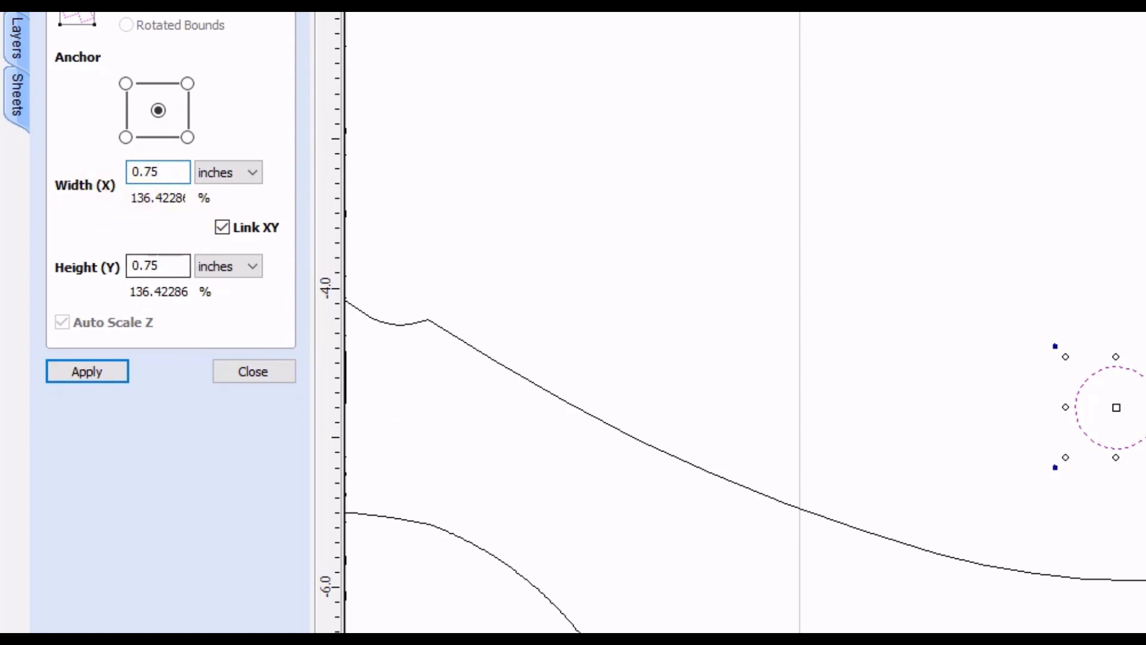
- Switch to Calculator, clear the previous value and enter the scale percentage 136.42286
key("alt+Tab")
left_click(588, 292)
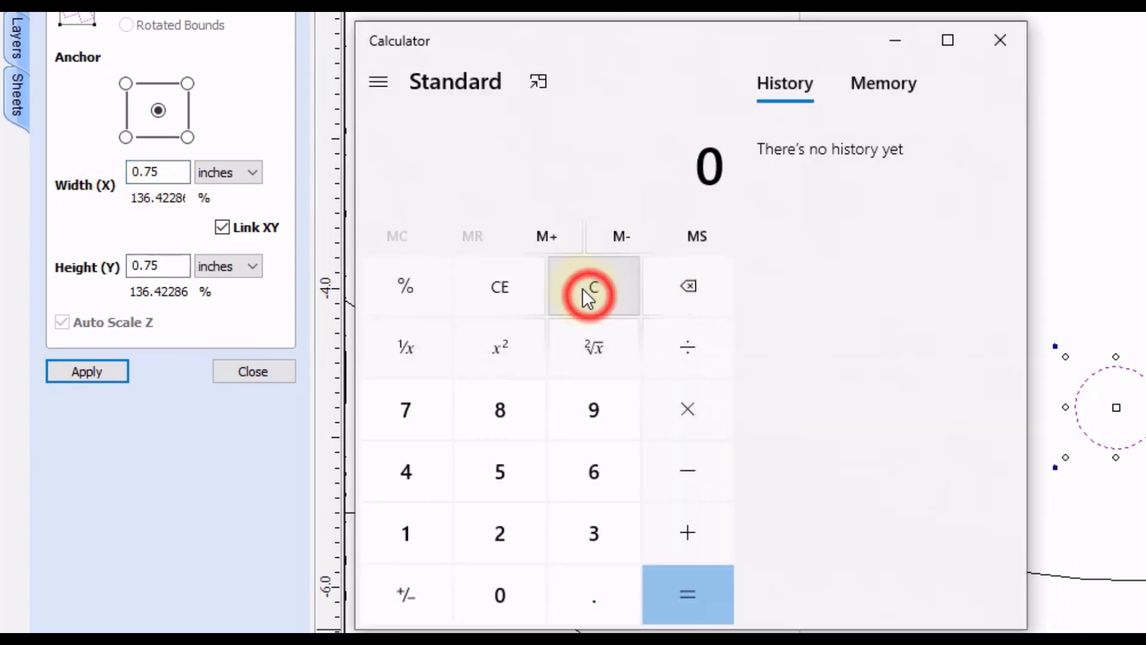
type("13")
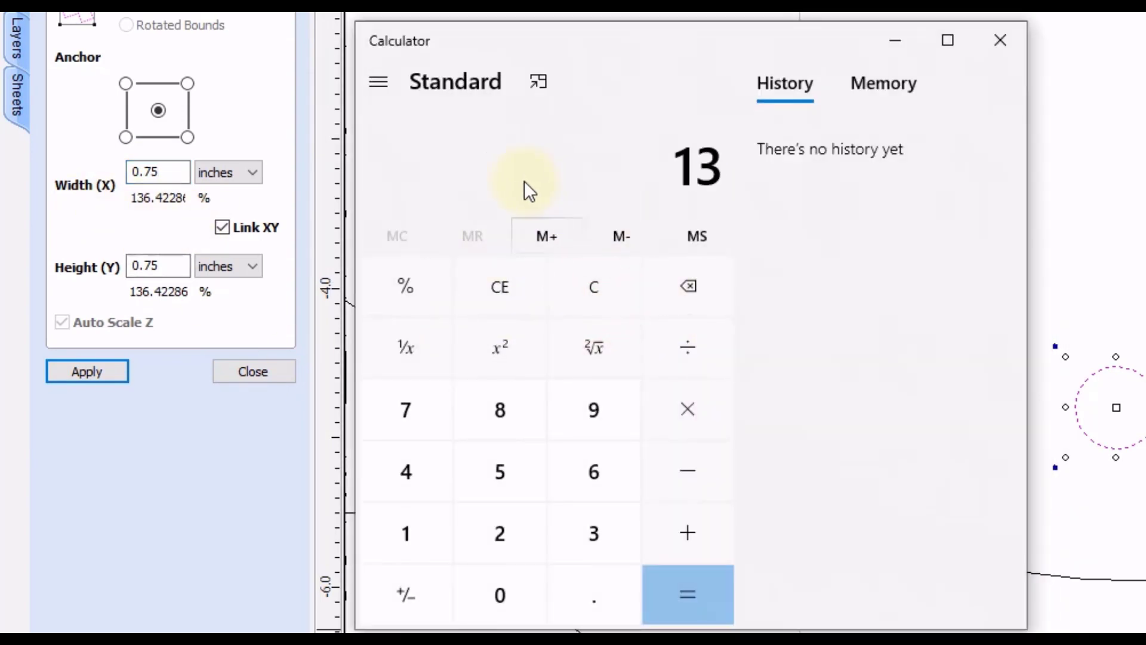
type("6.42")
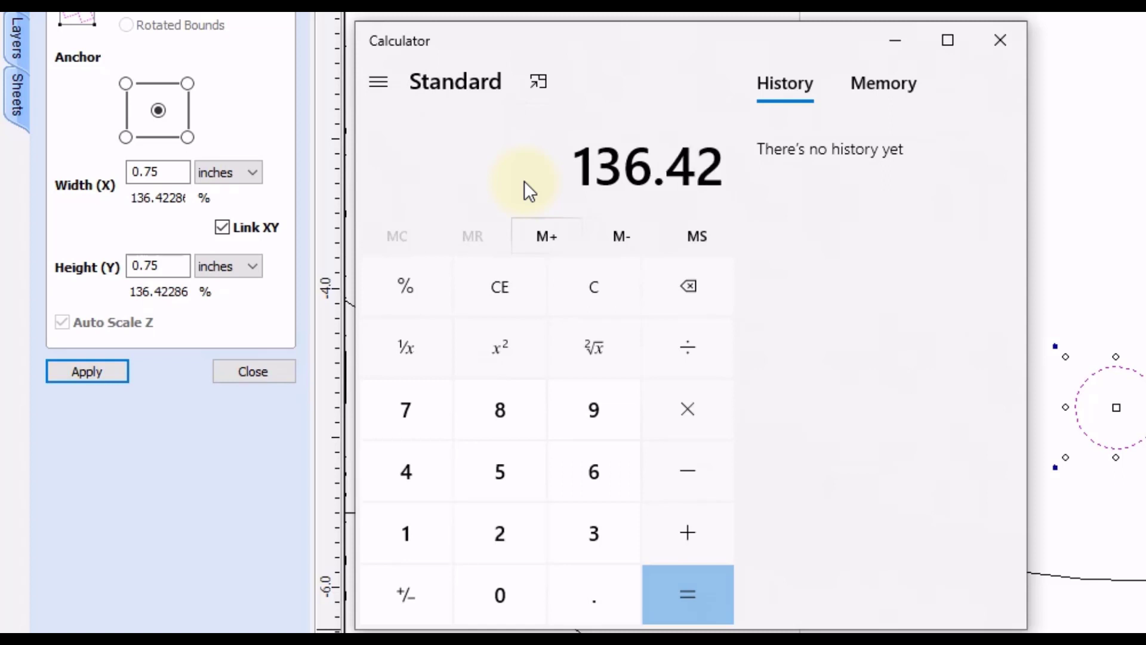
type("286")
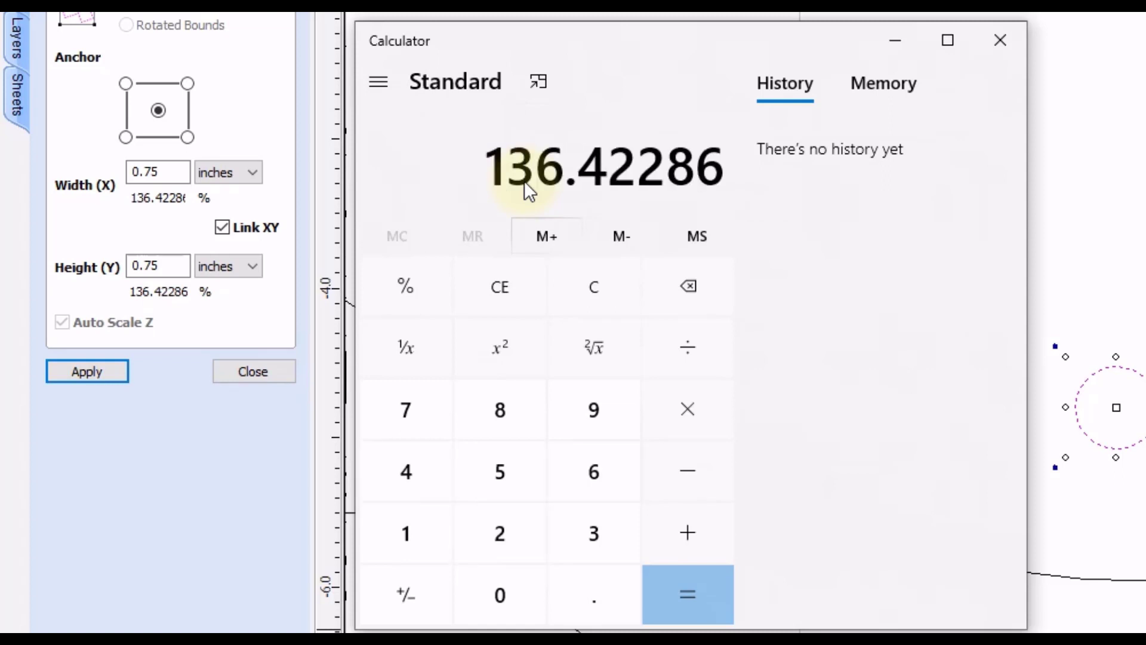
- Copy the percentage value from Calculator and return to the Aspire drawing
right_click(519, 169)
left_click(555, 192)
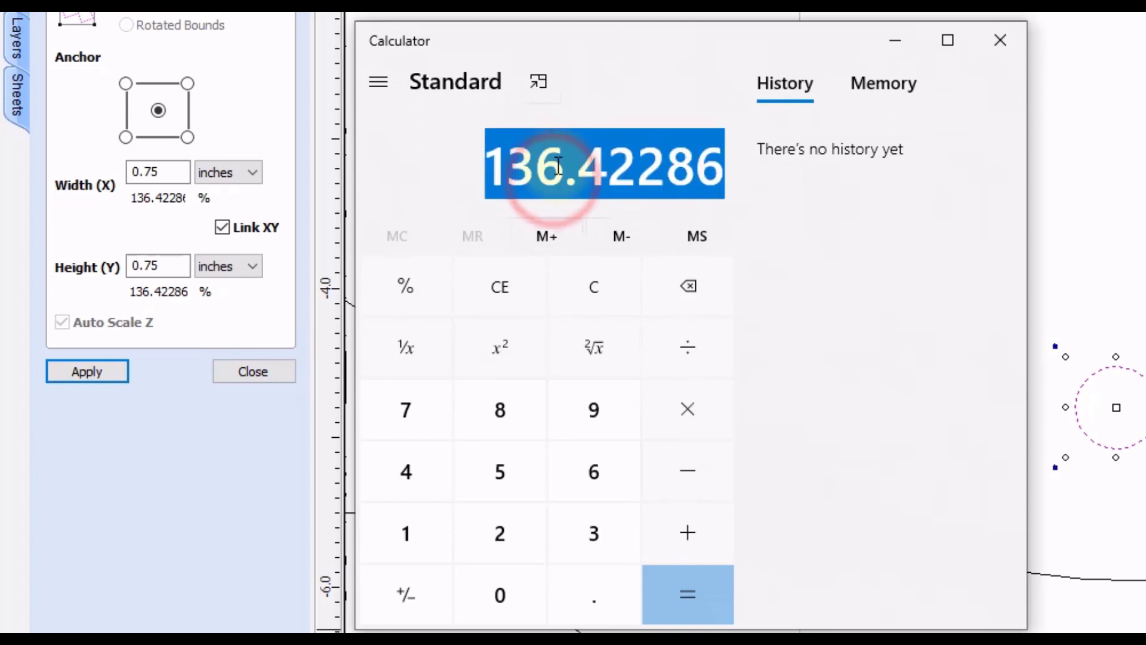
right_click(557, 166)
left_click(588, 187)
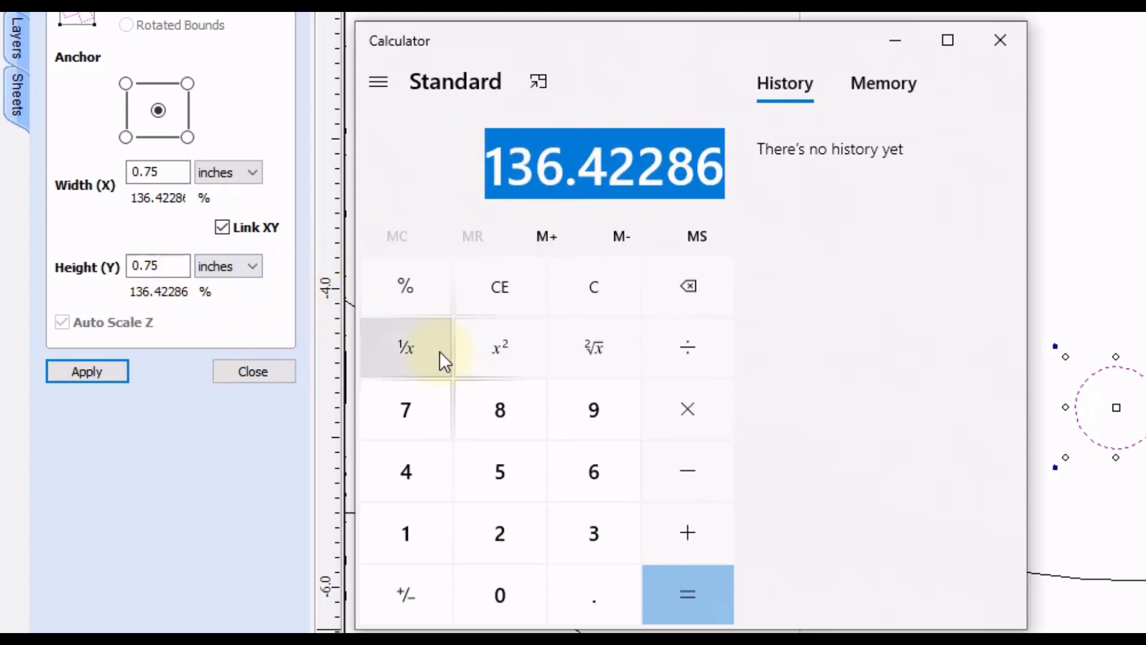
left_click(221, 486)
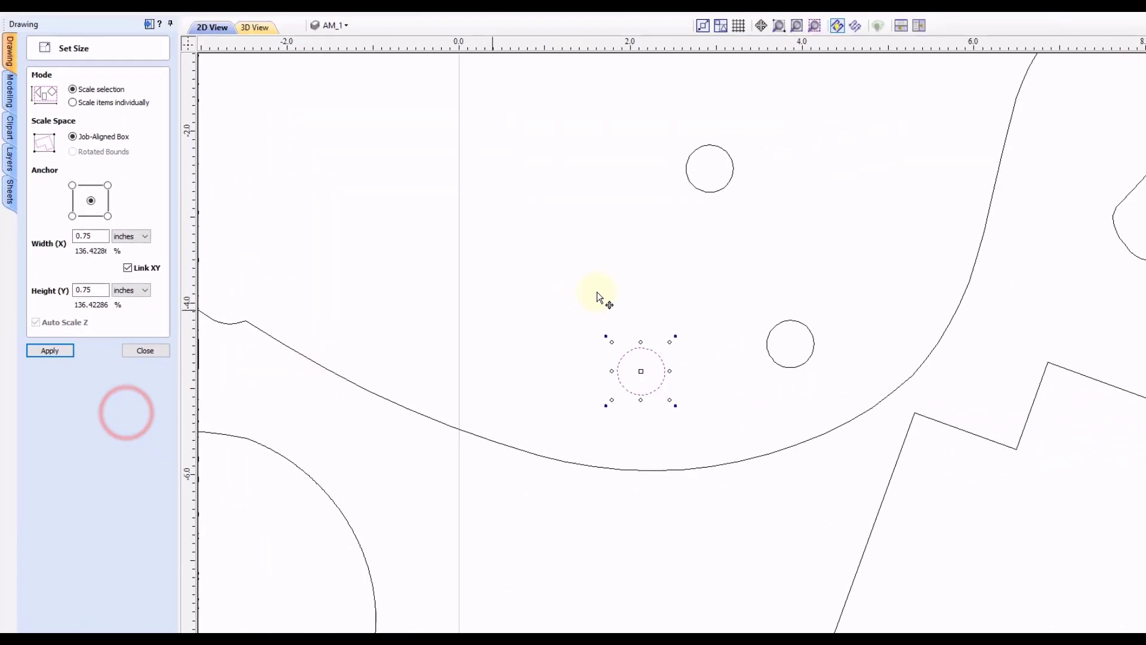
- Select the assembled horse together with all parts on the sheet, and set the size units to percent
scroll(1105, 315, "down", 3)
scroll(575, 318, "down", 2)
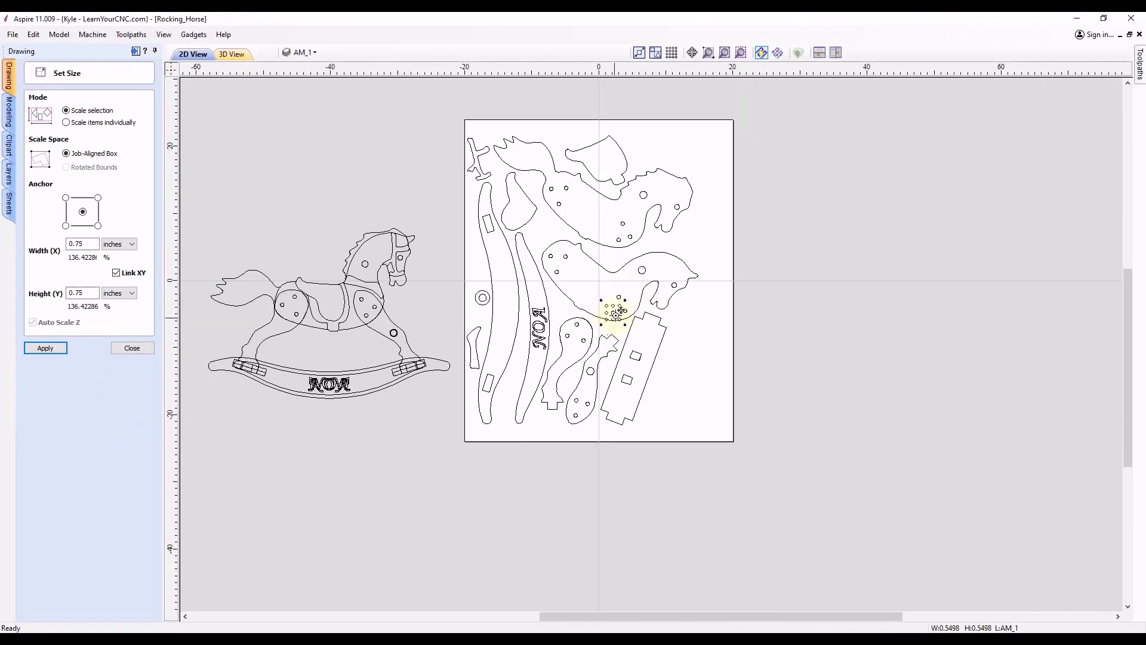
scroll(650, 311, "up", 1)
scroll(704, 269, "down", 3)
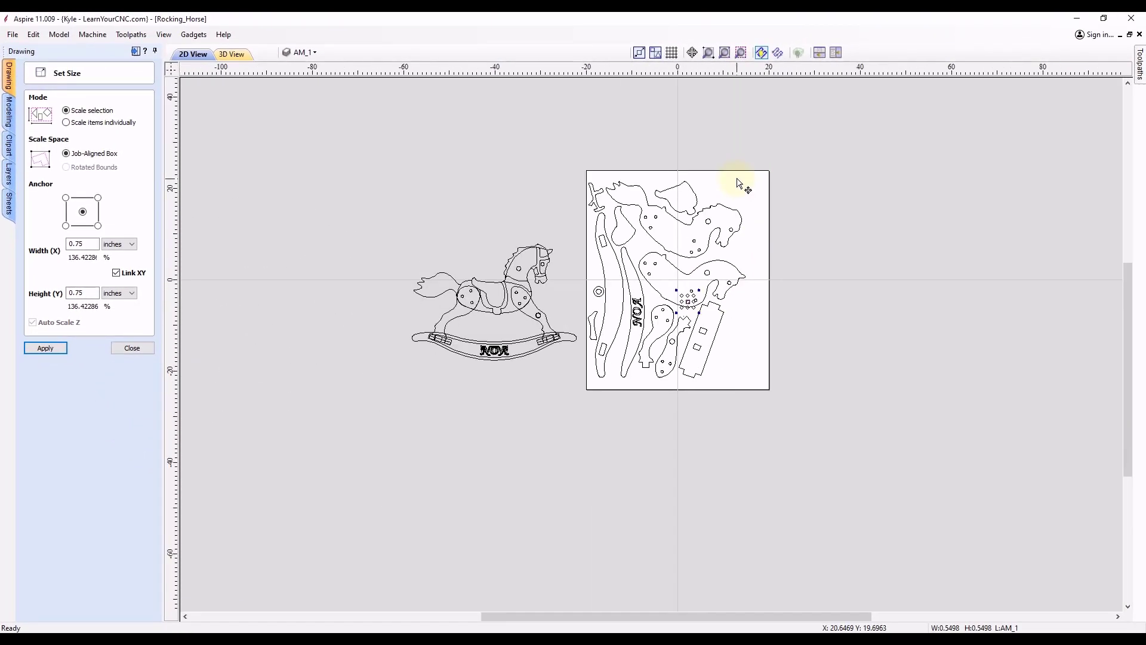
left_click_drag(811, 139, 365, 449)
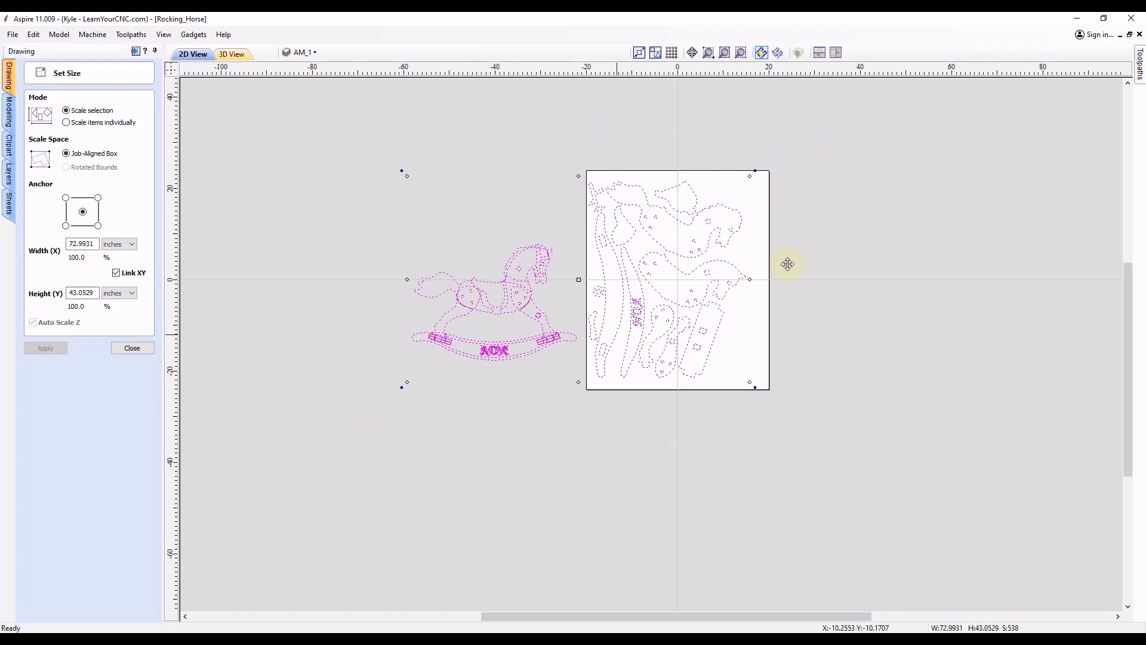
scroll(788, 263, "up", 3)
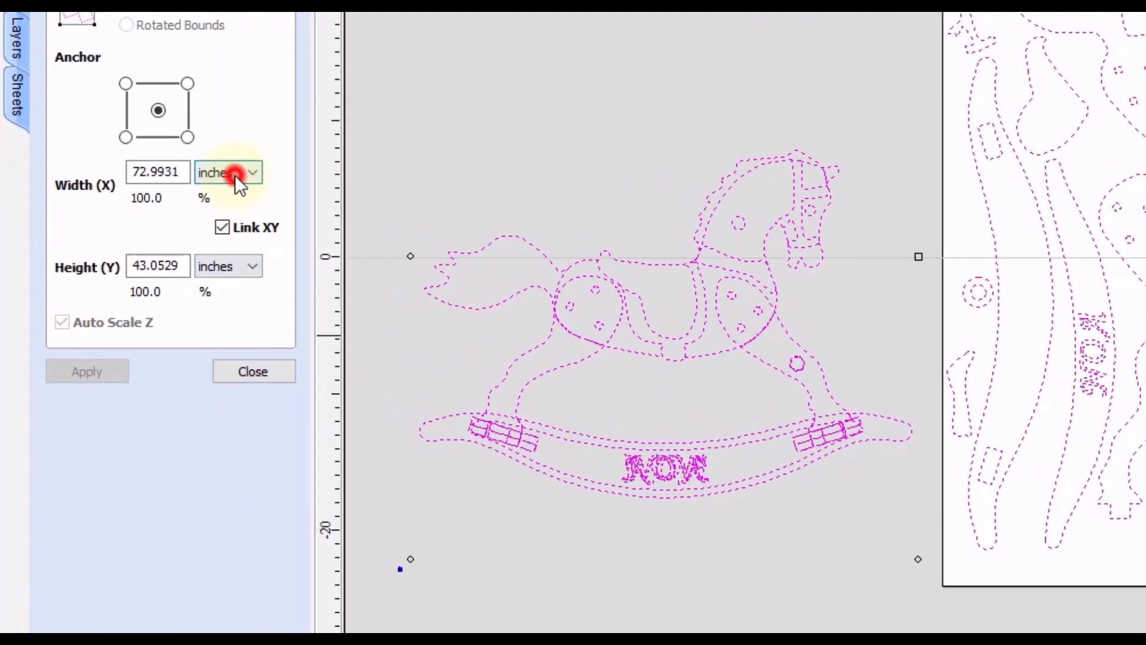
left_click(127, 243)
left_click(233, 209)
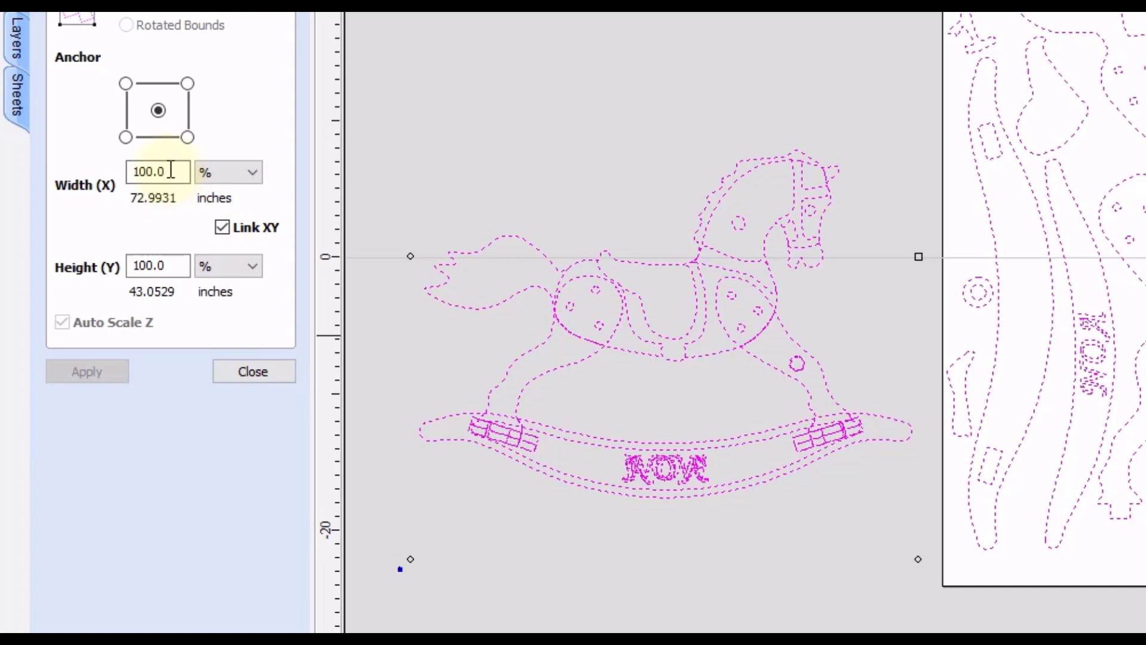
- Scale the whole selection to the copied 136.42286 percent
left_click_drag(170, 171, 114, 171)
right_click(147, 172)
left_click(192, 215)
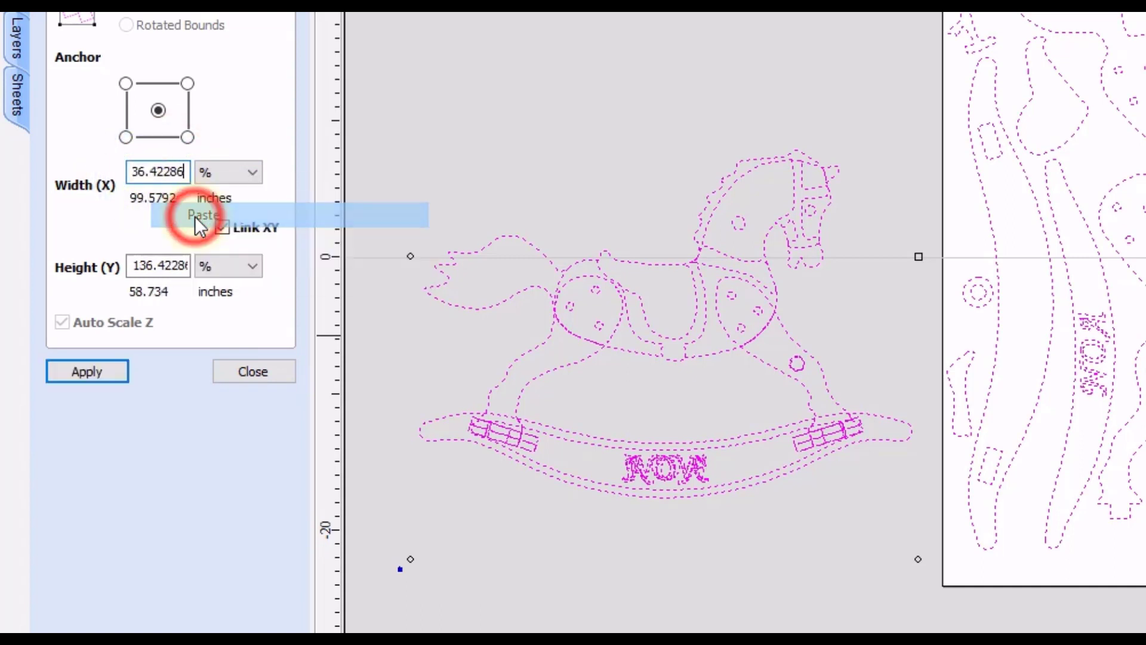
mouse_move(153, 172)
left_mouse_down()
mouse_move(144, 172)
mouse_move(162, 178)
left_mouse_up()
left_click(158, 173)
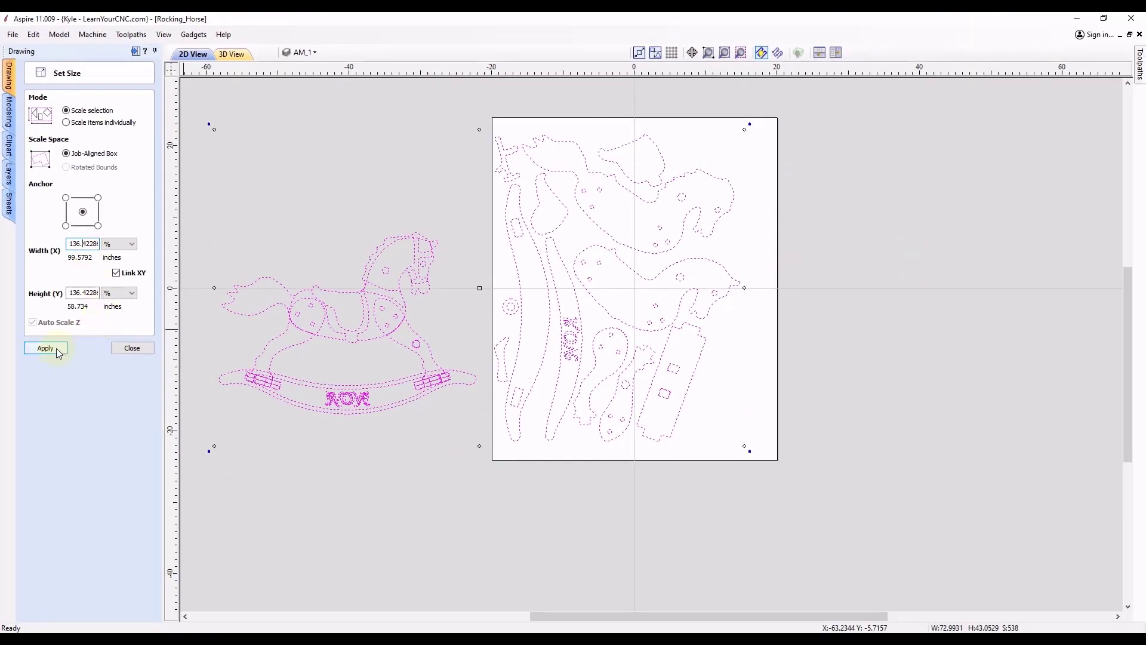
left_click(58, 350)
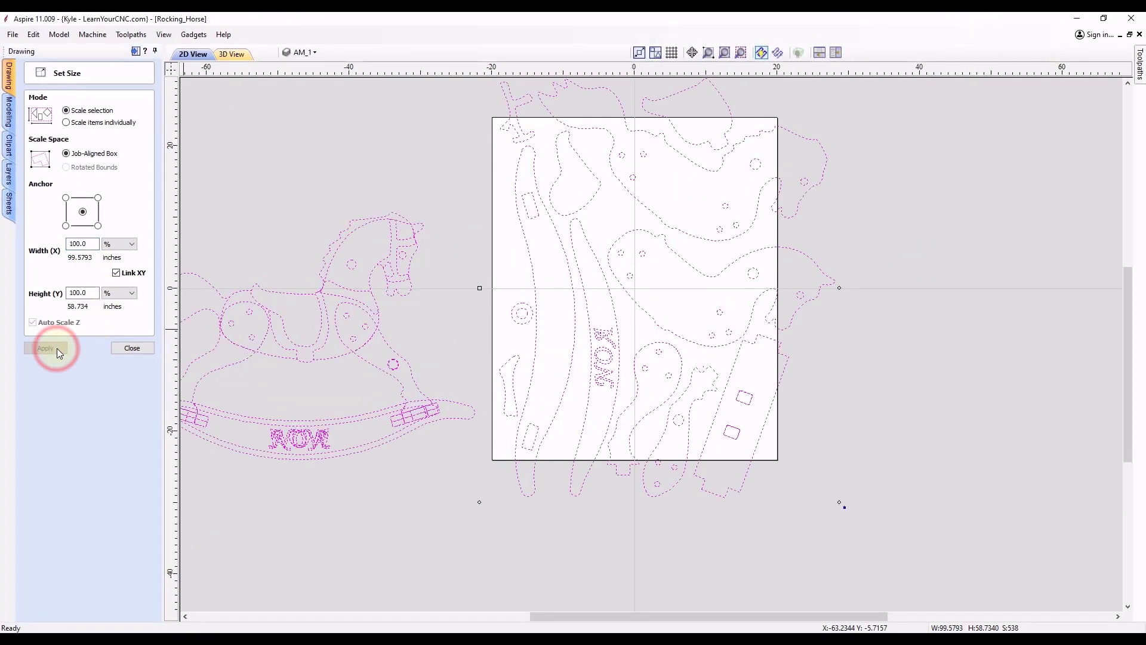
- Deselect the scaled parts, check the width and height of a small dowel hole in the lower horse body, and deselect the hole
left_click(498, 262)
scroll(499, 263, "down", 2)
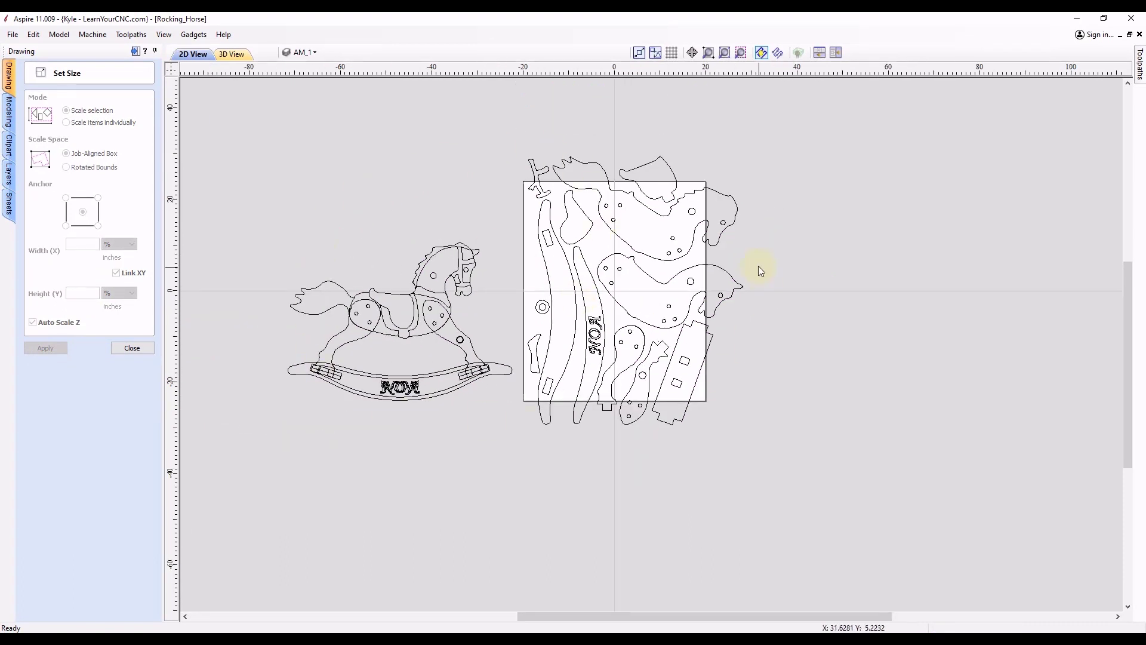
scroll(710, 352, "up", 5)
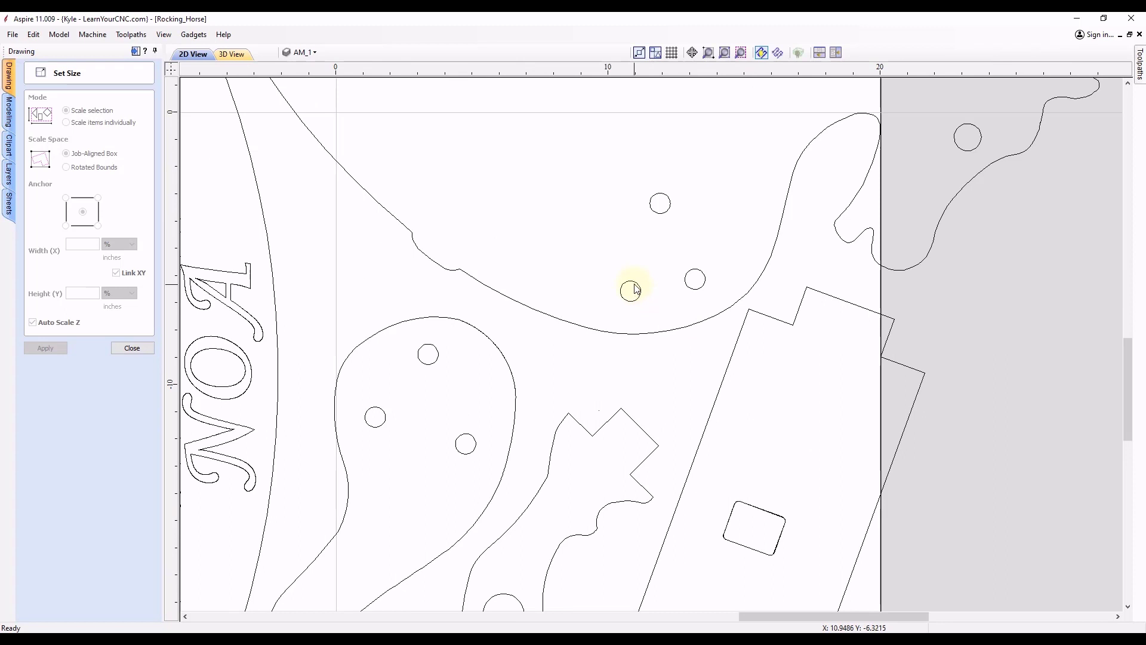
left_click(631, 291)
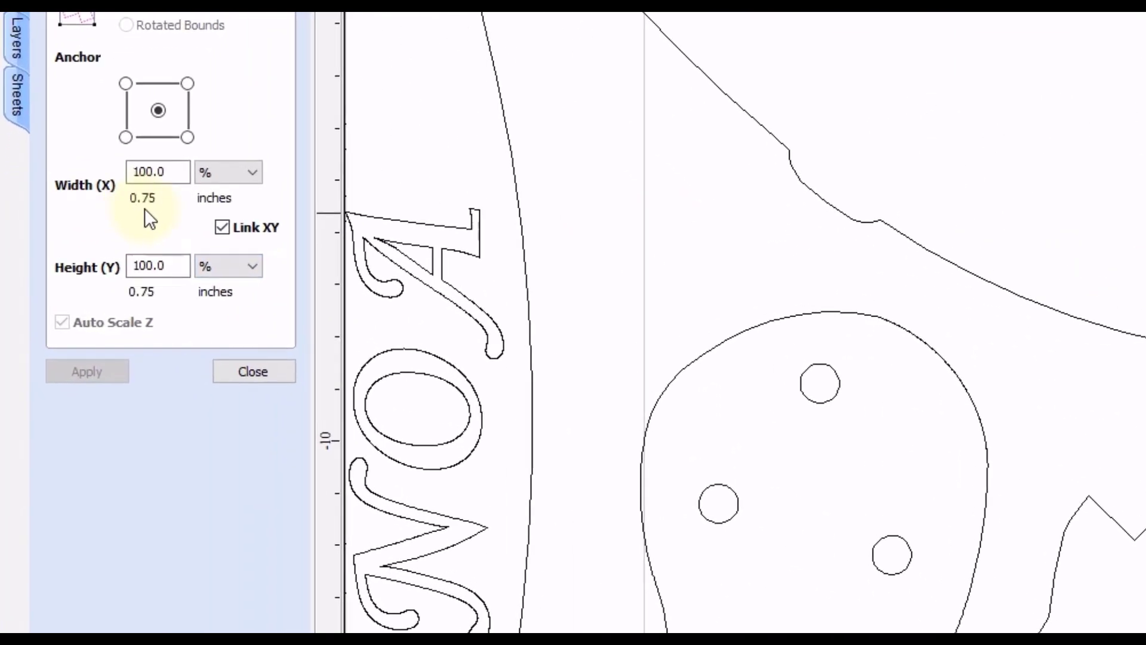
scroll(863, 346, "down", 4)
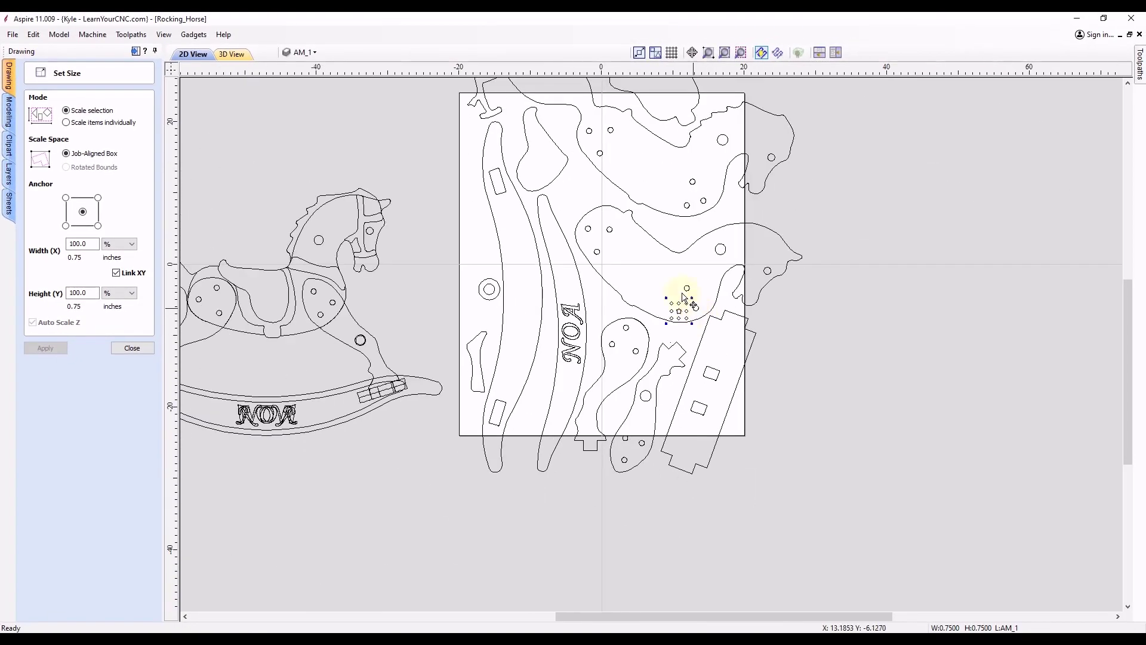
middle_click_drag(685, 297, 692, 347)
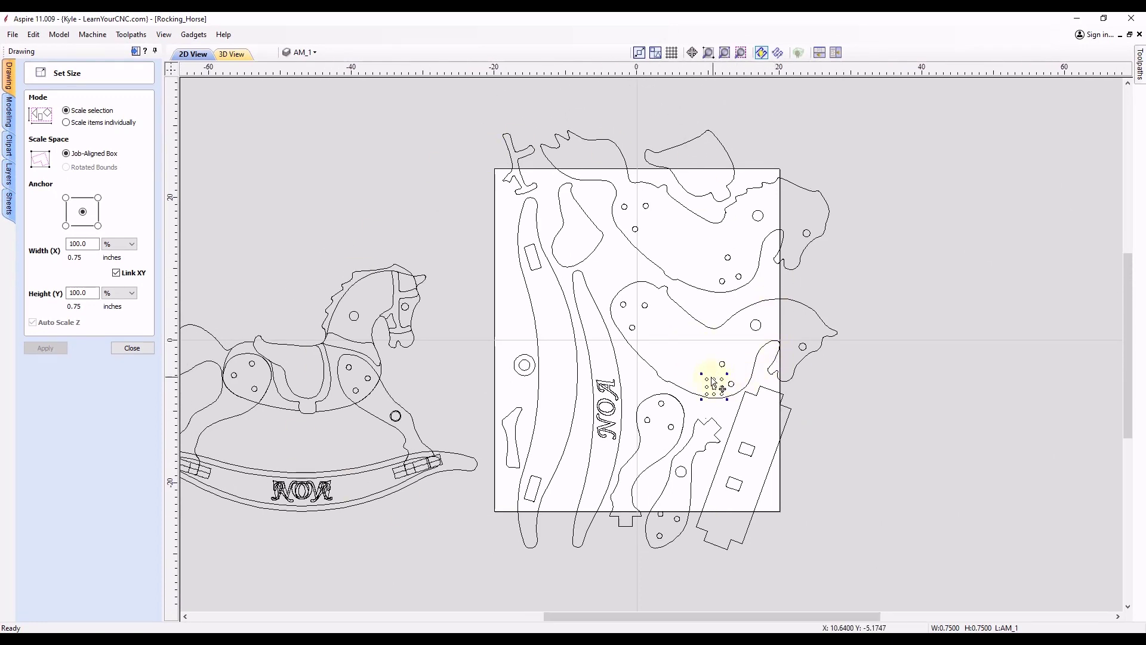
scroll(724, 387, "up", 3)
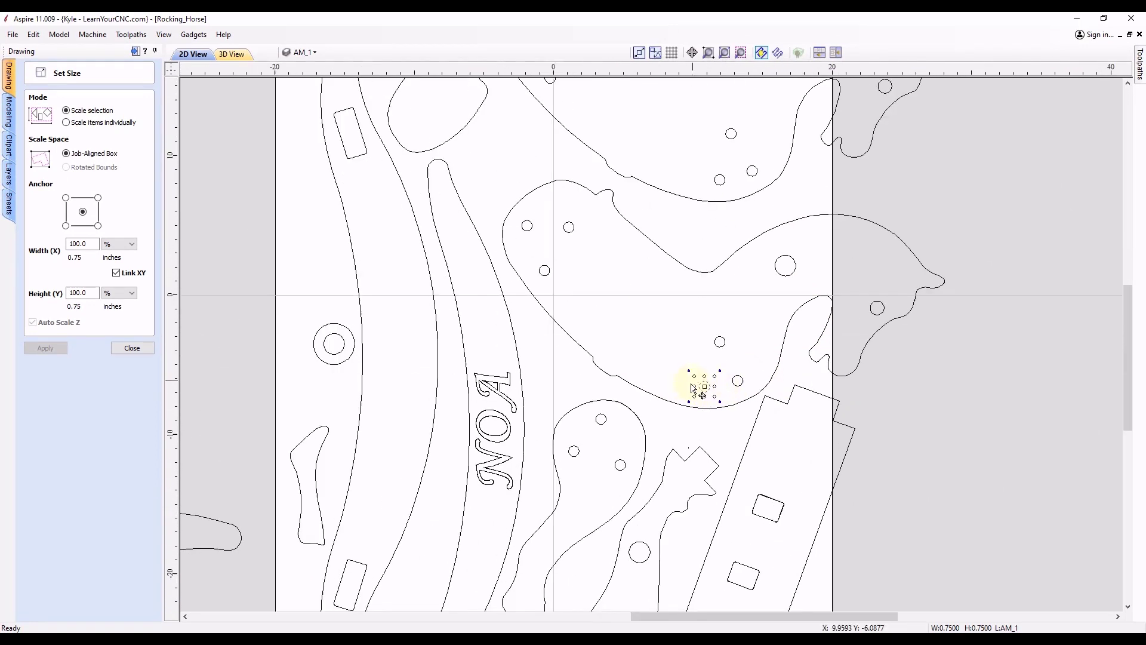
scroll(677, 374, "down", 3)
left_click(657, 340)
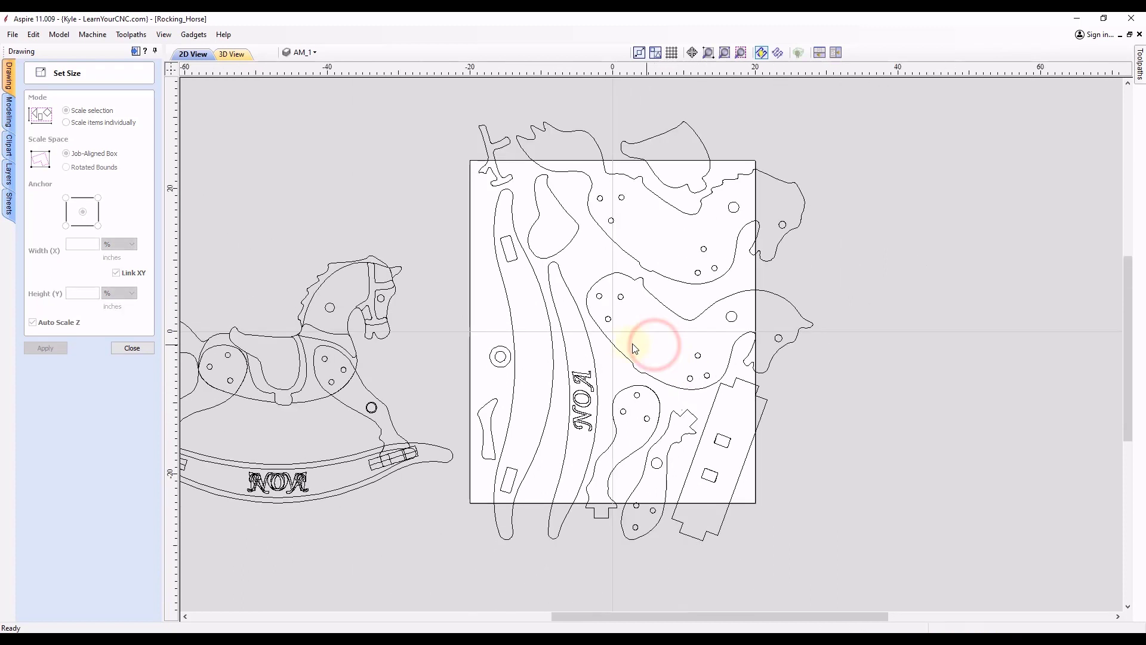
middle_click_drag(653, 341, 747, 360)
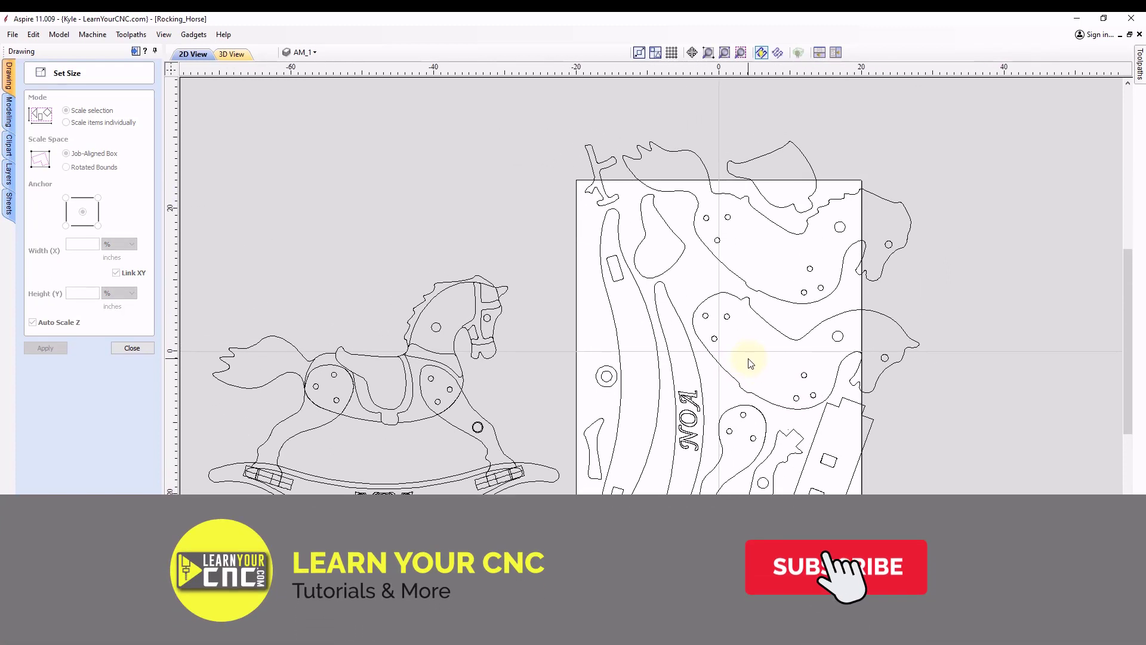